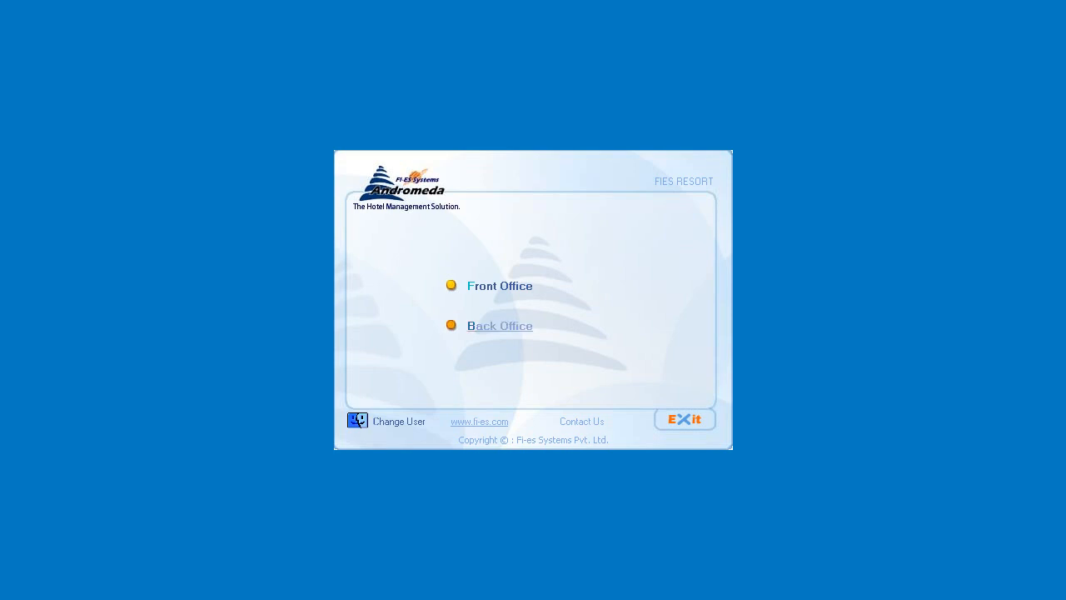
Open the back office's Purchase & Costing module and start a new purchase request
left_click(500, 326)
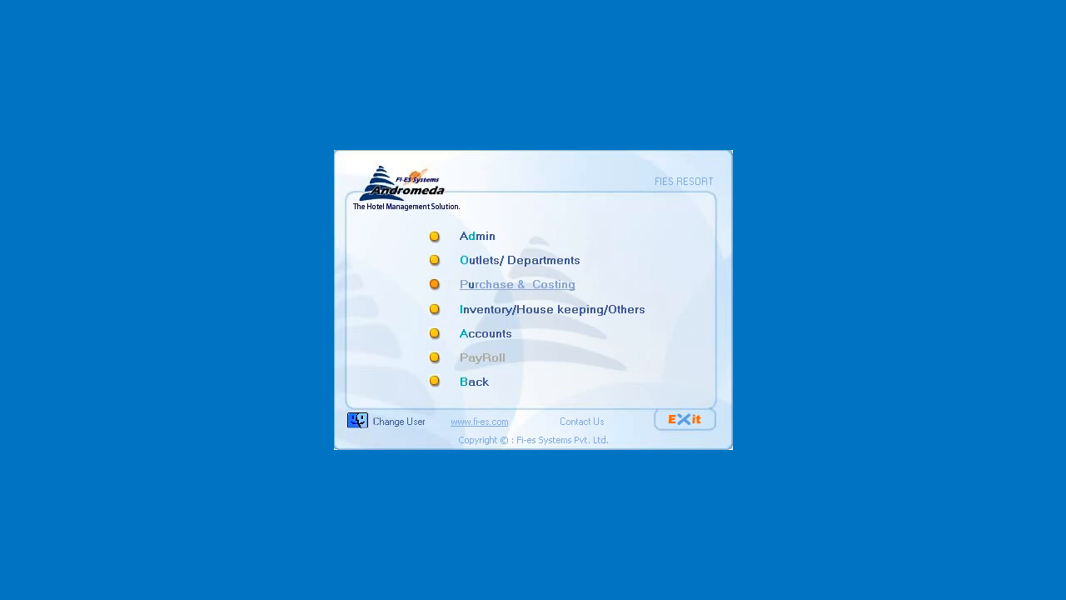
key("Return")
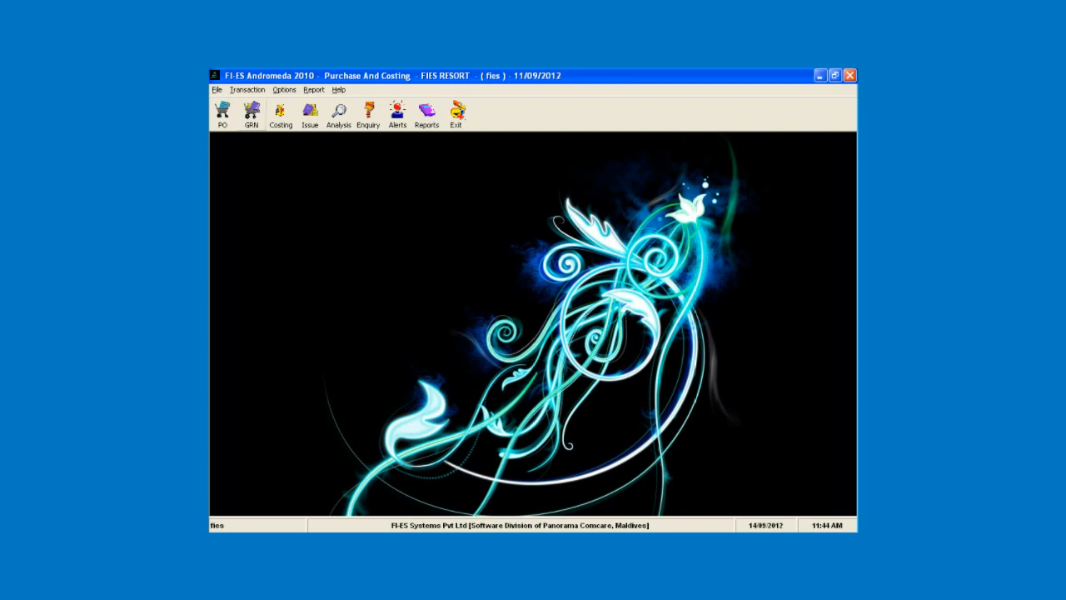
key("alt+t")
key("Down")
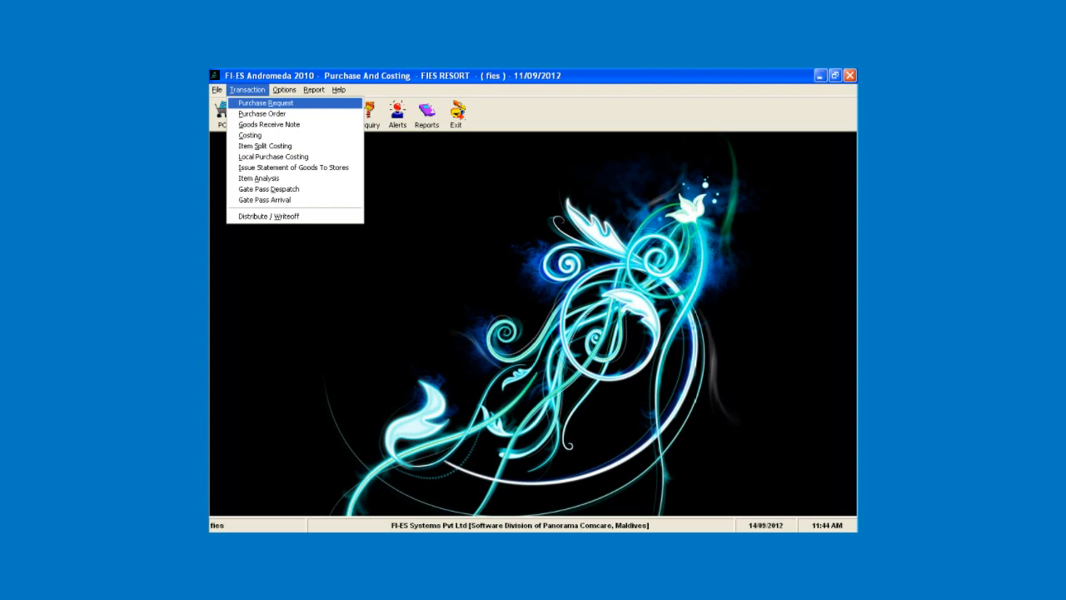
key("Return")
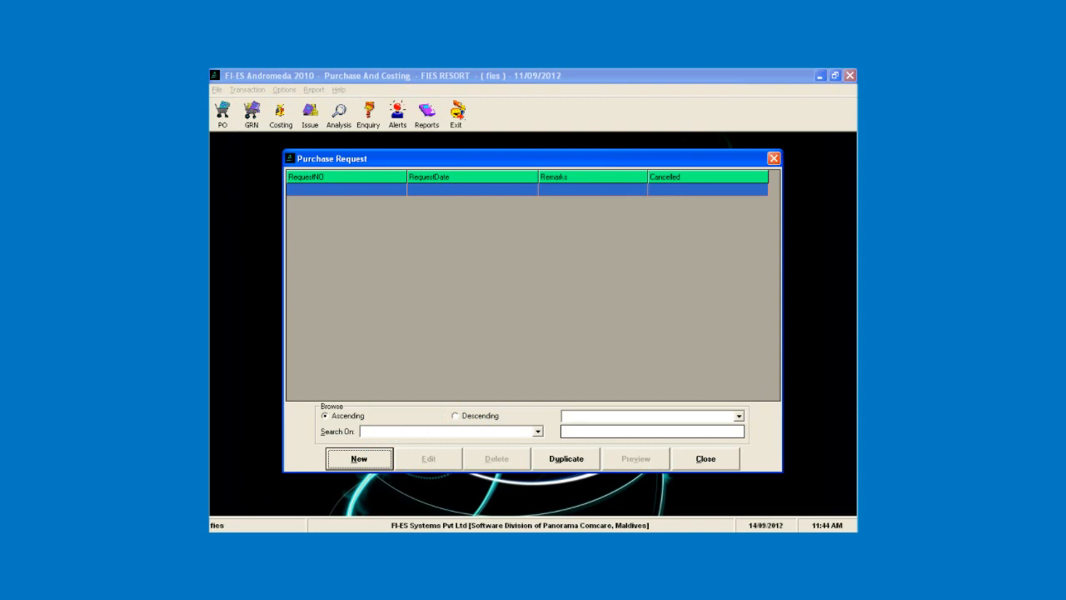
key("Return")
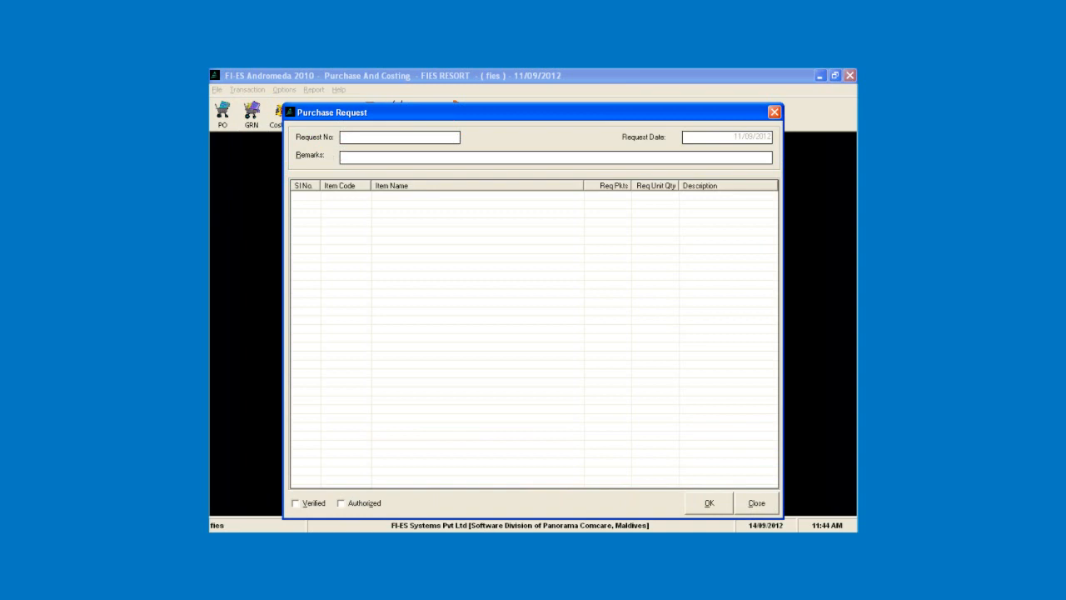
Add the item APPLE - RED to the purchase request with packing type Kilogram and a pack type quantity of 45
right_click(449, 242)
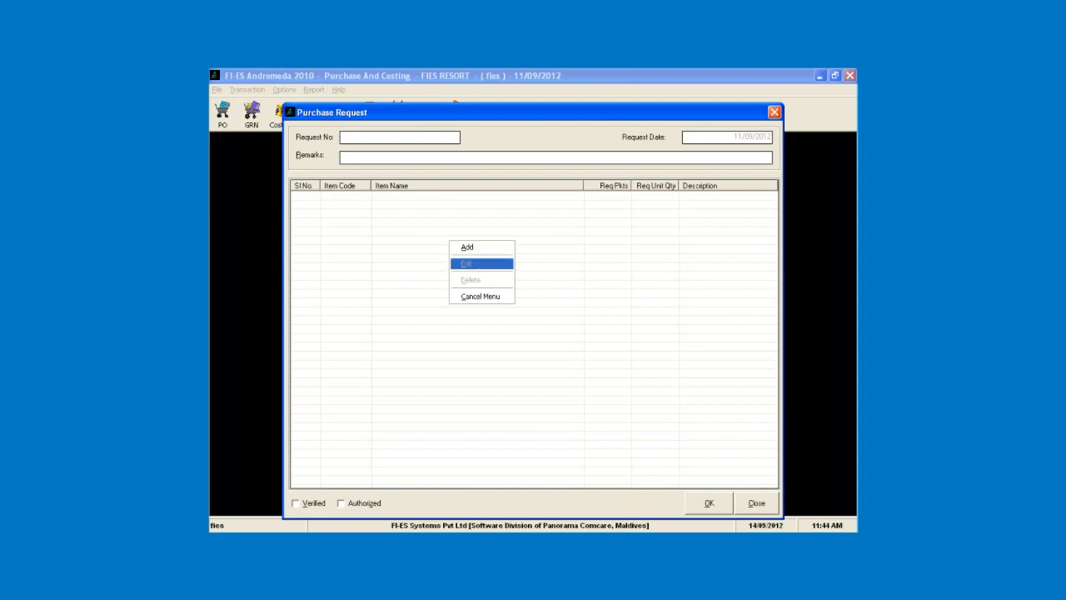
key("Return")
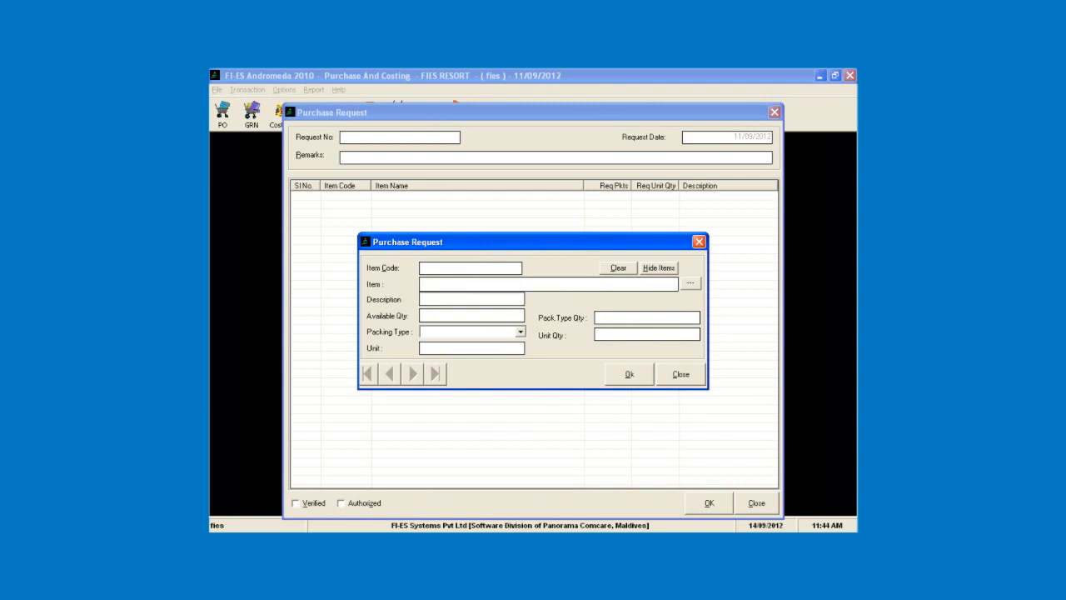
key("Return")
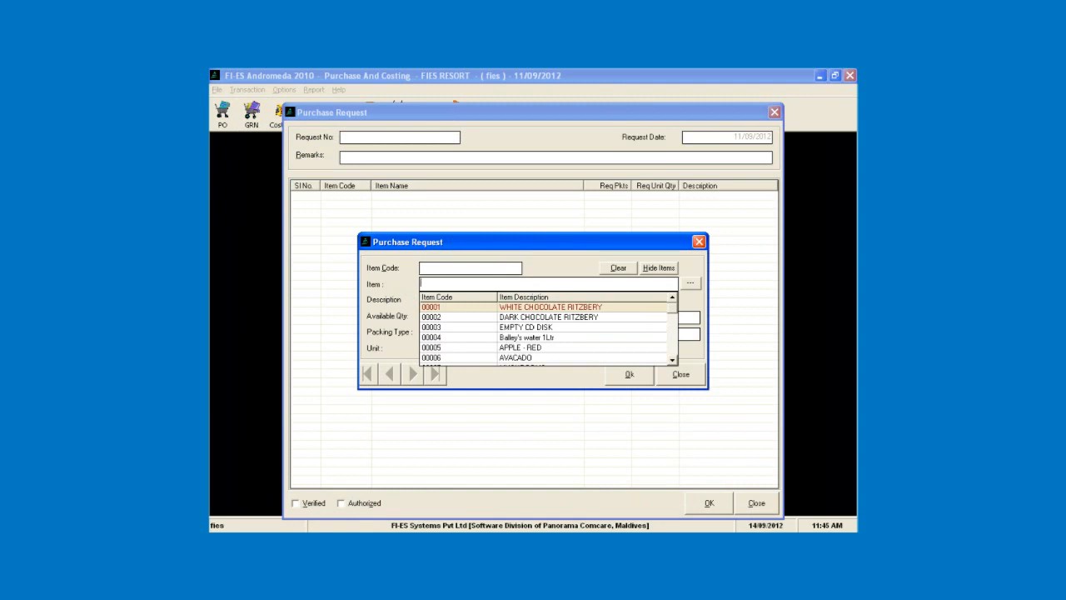
type("apple")
key("Return")
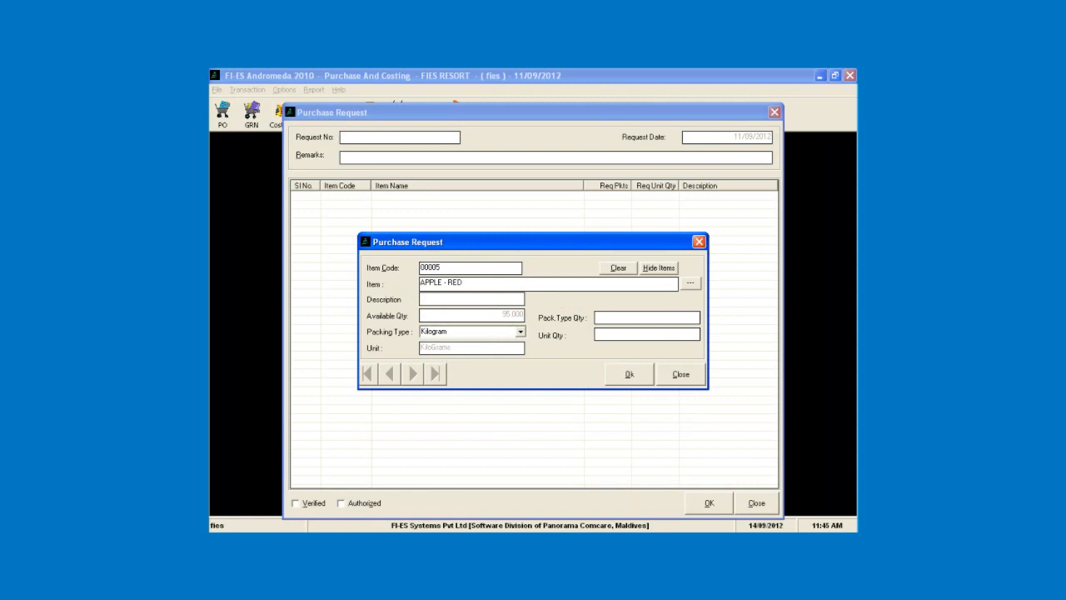
left_click(521, 332)
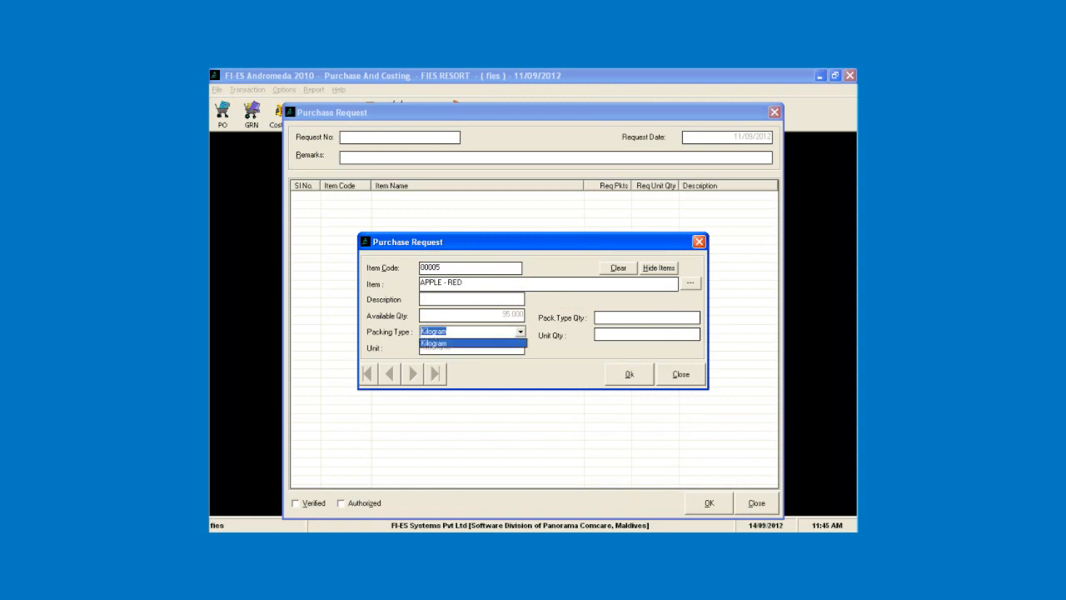
key("Return")
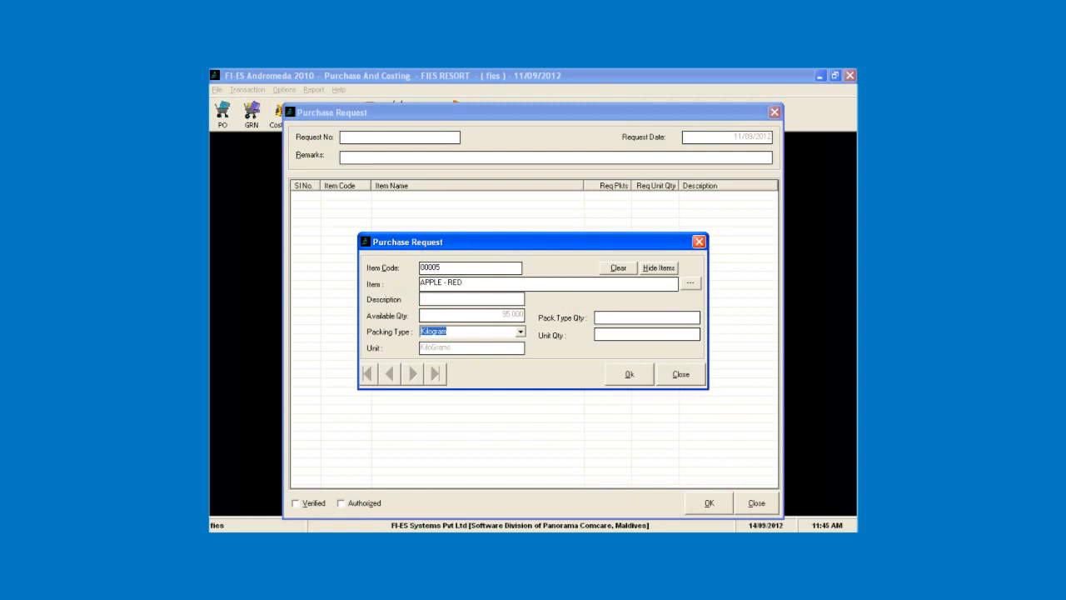
left_click(647, 317)
type("45")
key("Return")
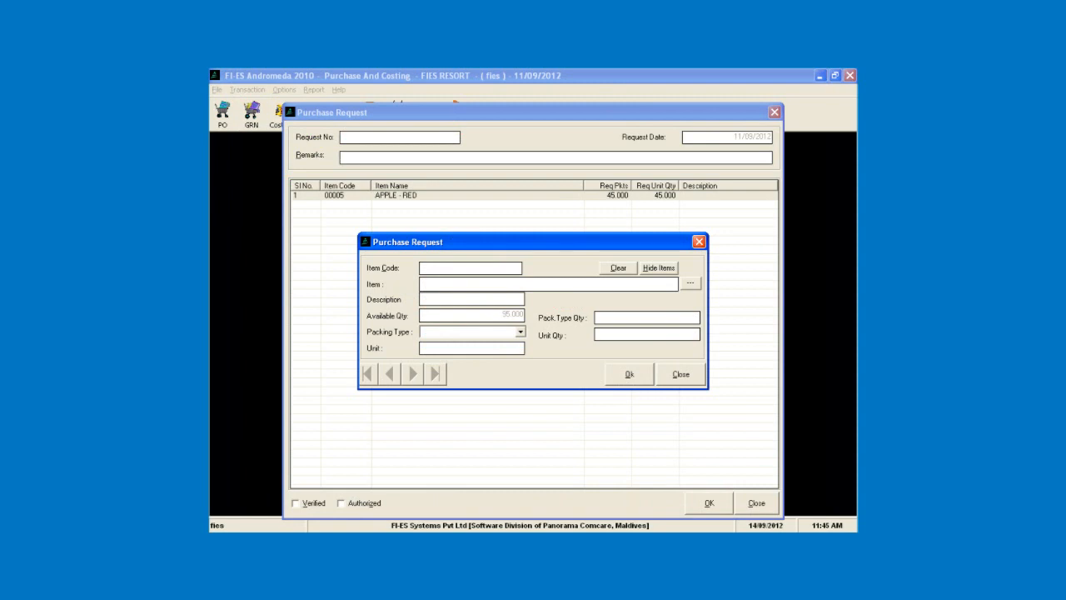
Add the item RED WINE to the purchase request with a pack type quantity of 20
left_click(548, 284)
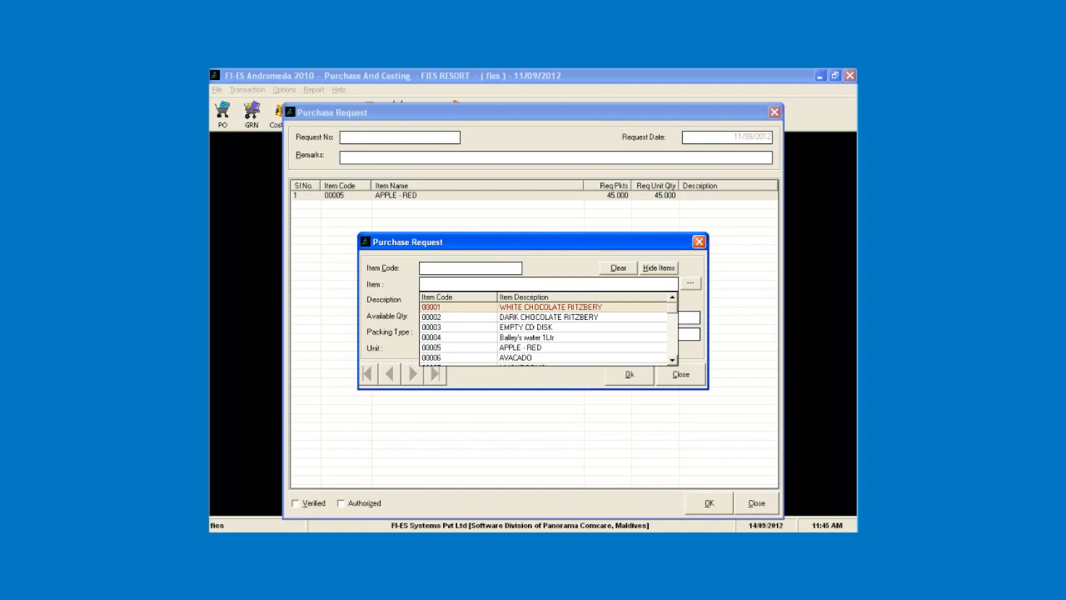
key("Down")
key("Down")
key("Down")
key("Down")
key("Down")
key("Down")
key("Down")
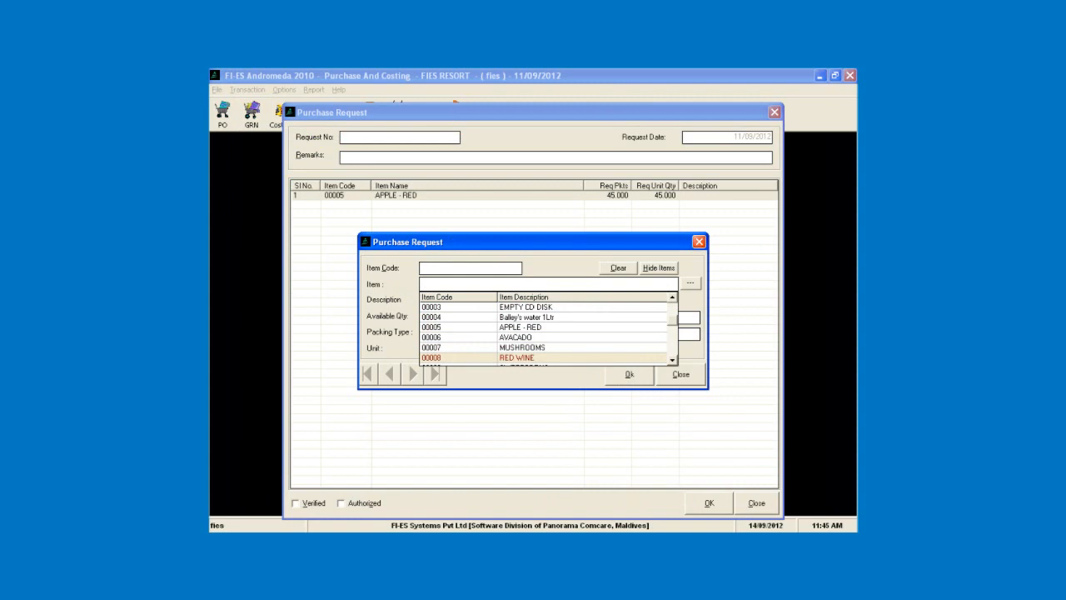
key("Tab")
key("Return")
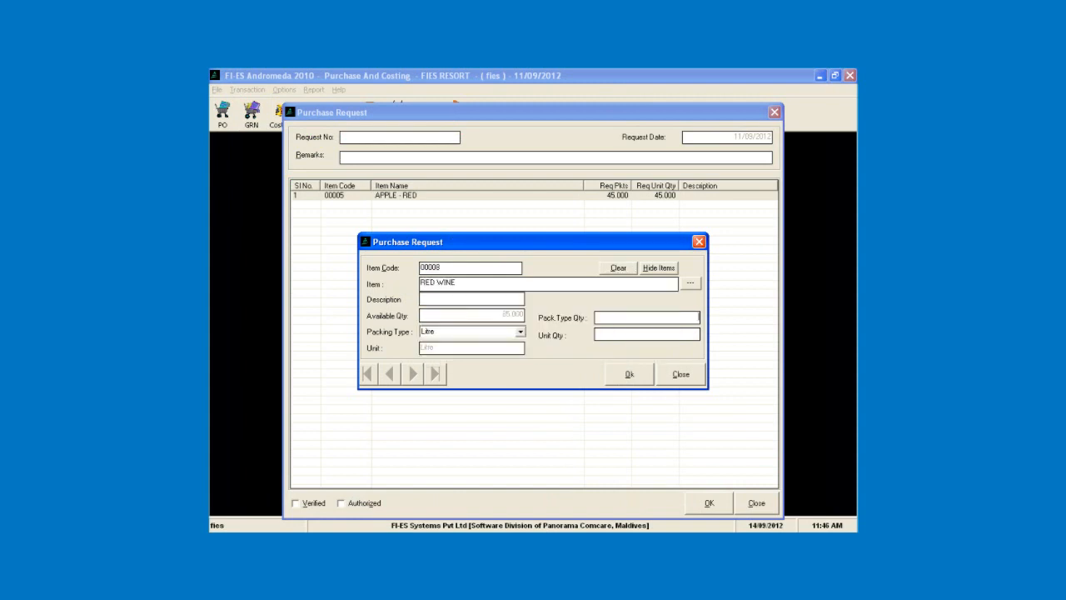
type("20")
key("Return")
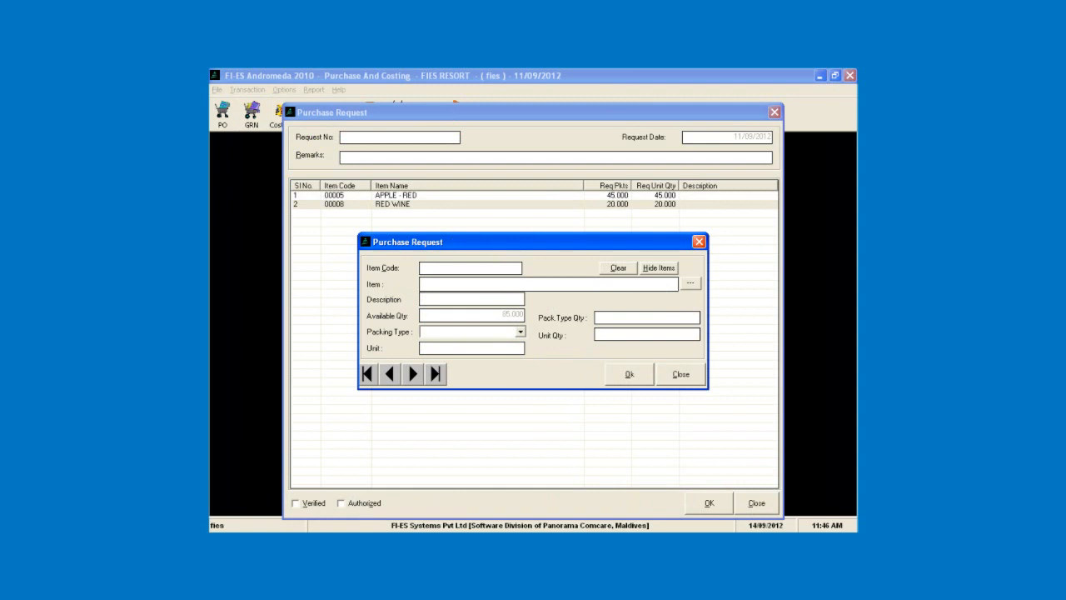
Add the item MUSHROOMS to the purchase request with a pack type quantity of 50
key("Down")
key("Up")
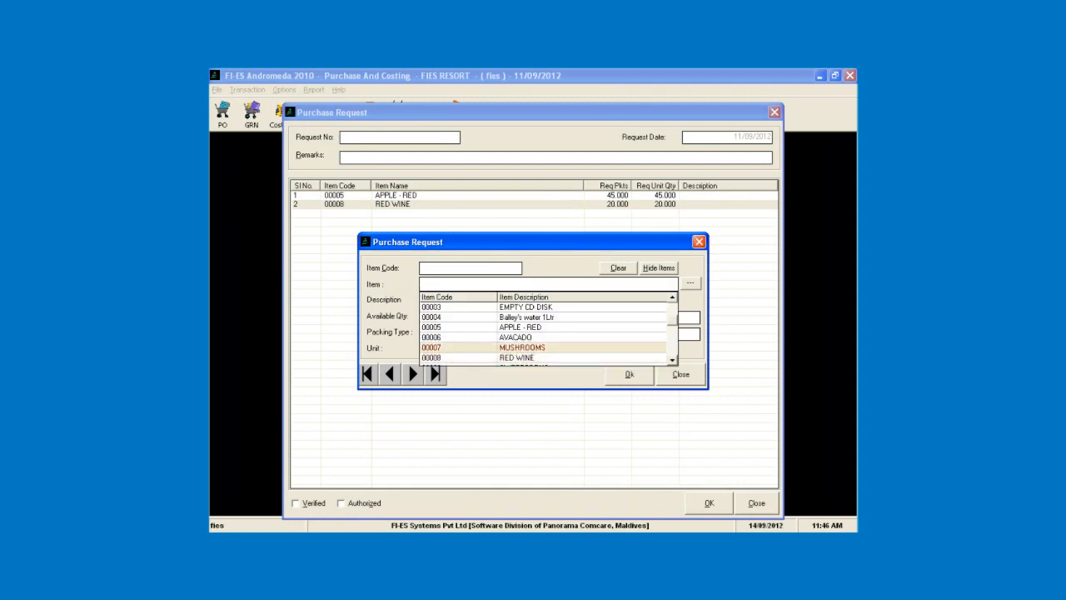
key("Return")
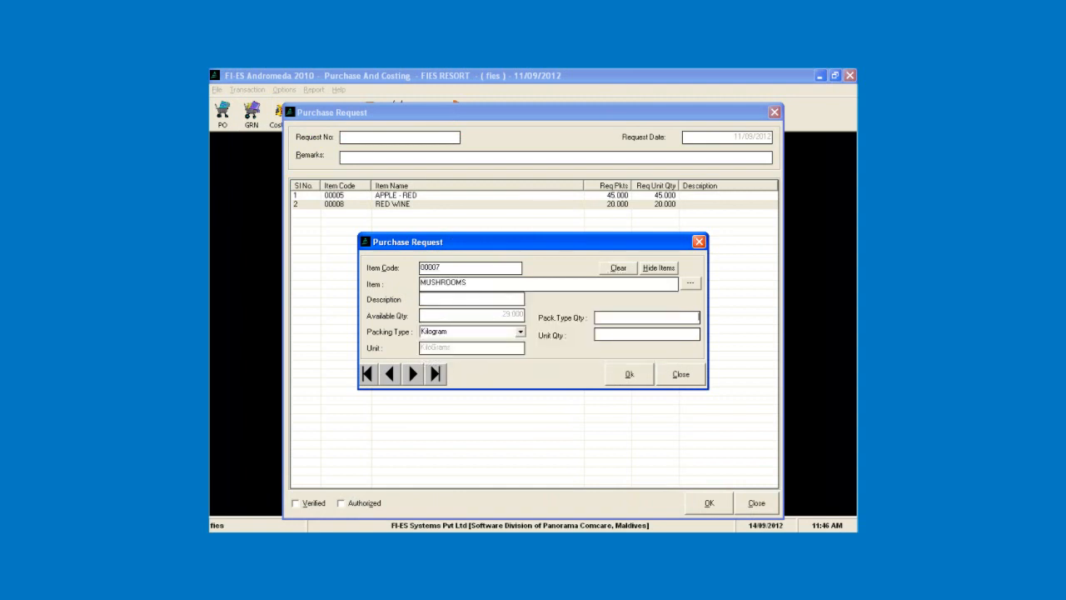
type("50")
key("Return")
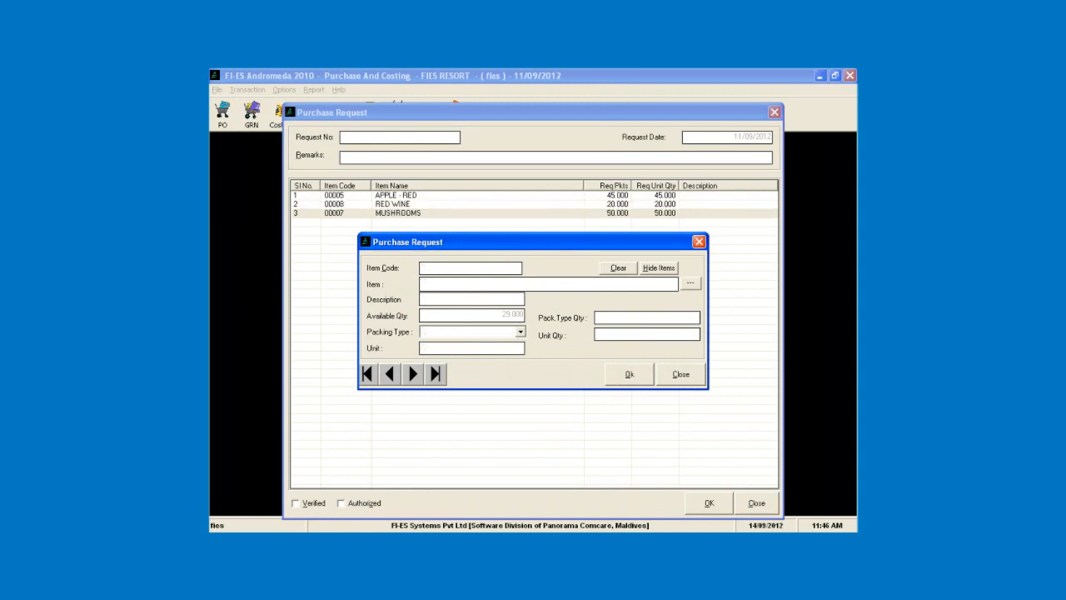
Add the item Bailey's water 1Ltr with a pack type quantity of 25 and finish entering request items
key("Down")
key("Up")
key("Up")
key("Up")
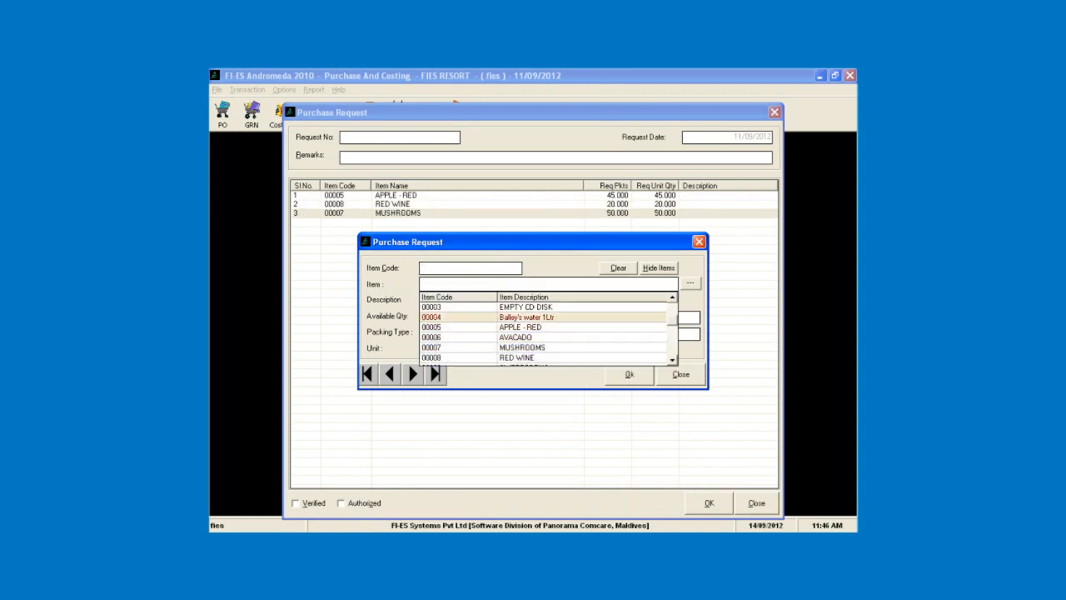
key("Tab")
key("Return")
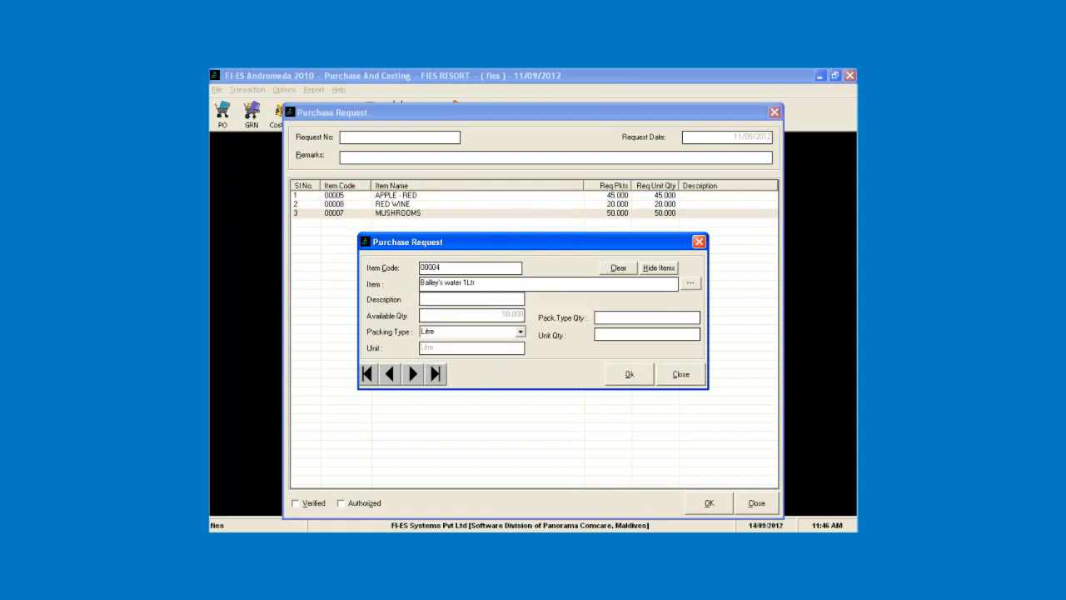
type("25")
key("Return")
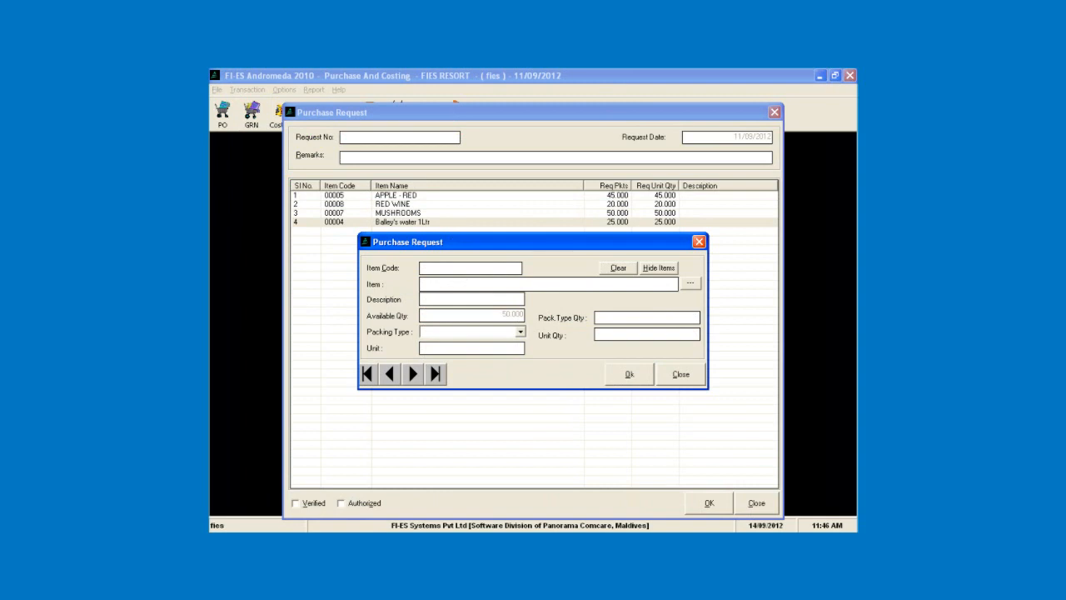
left_click(681, 374)
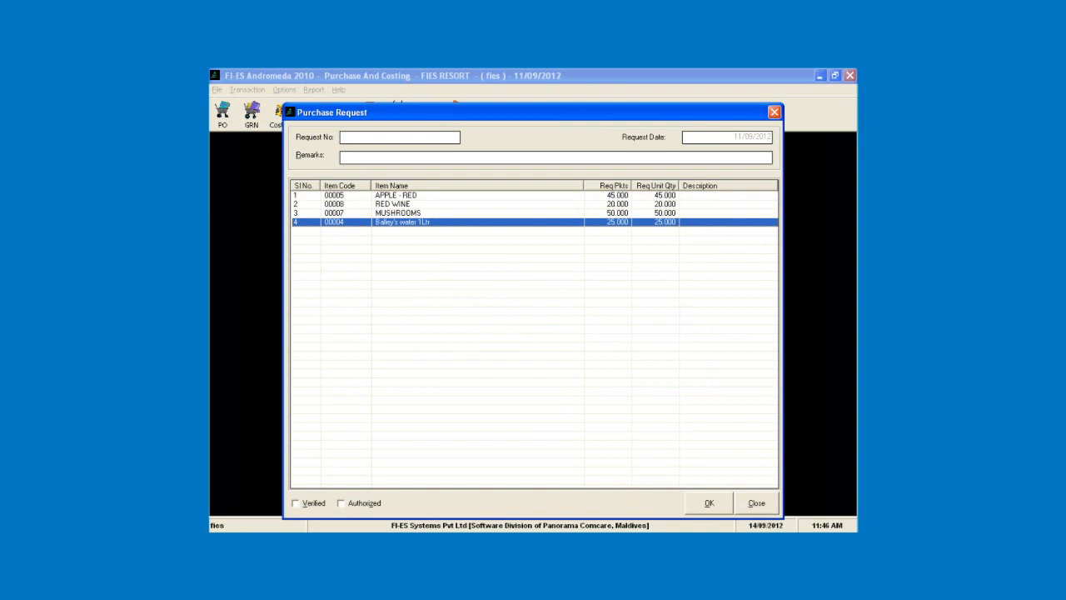
Enter the remark "Purchase request made on 11/09/12", mark the request as verified and authorized, and save it
left_click(343, 158)
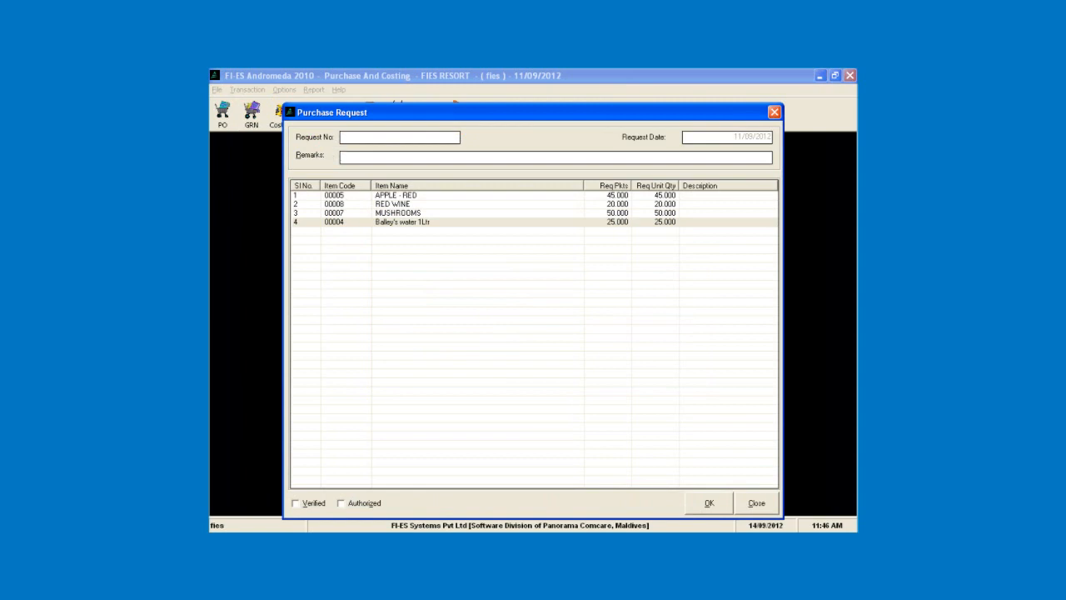
type("Purchase request made on 11/09/12")
key("alt+v")
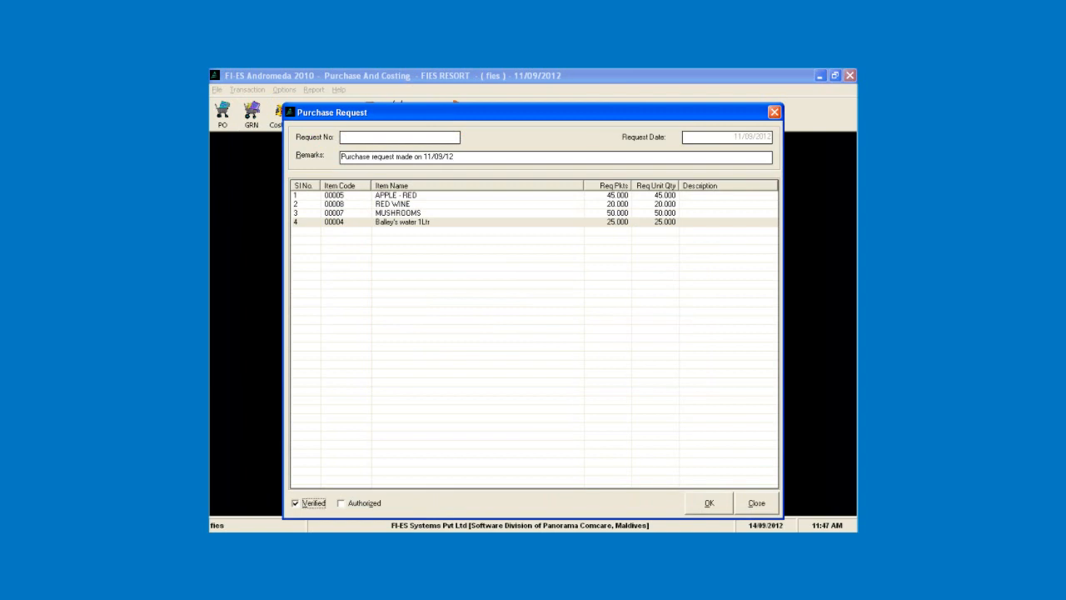
key("alt+a")
key("Return")
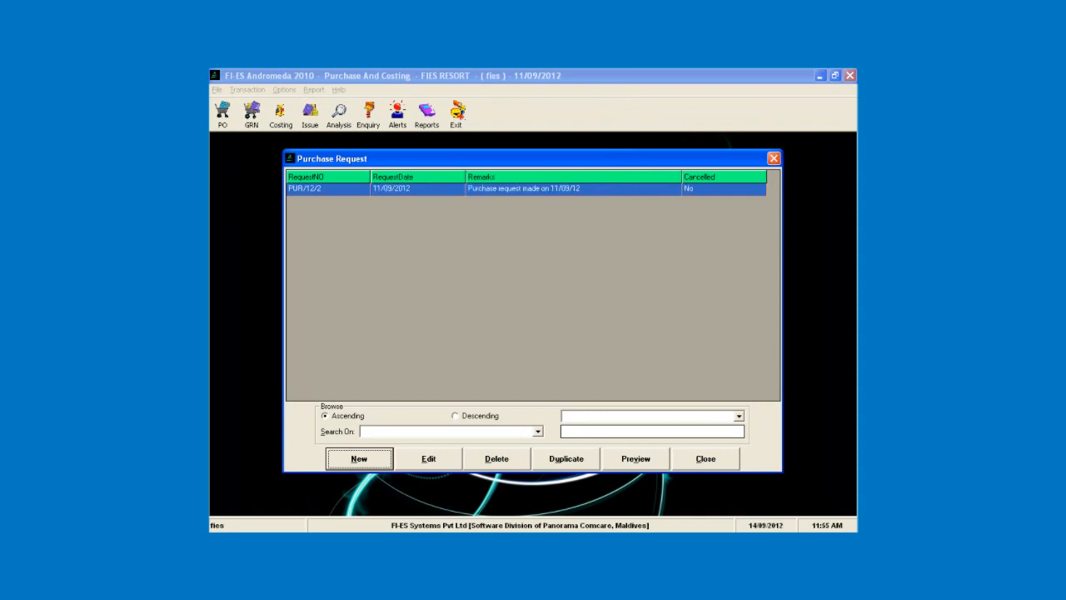
left_click(705, 459)
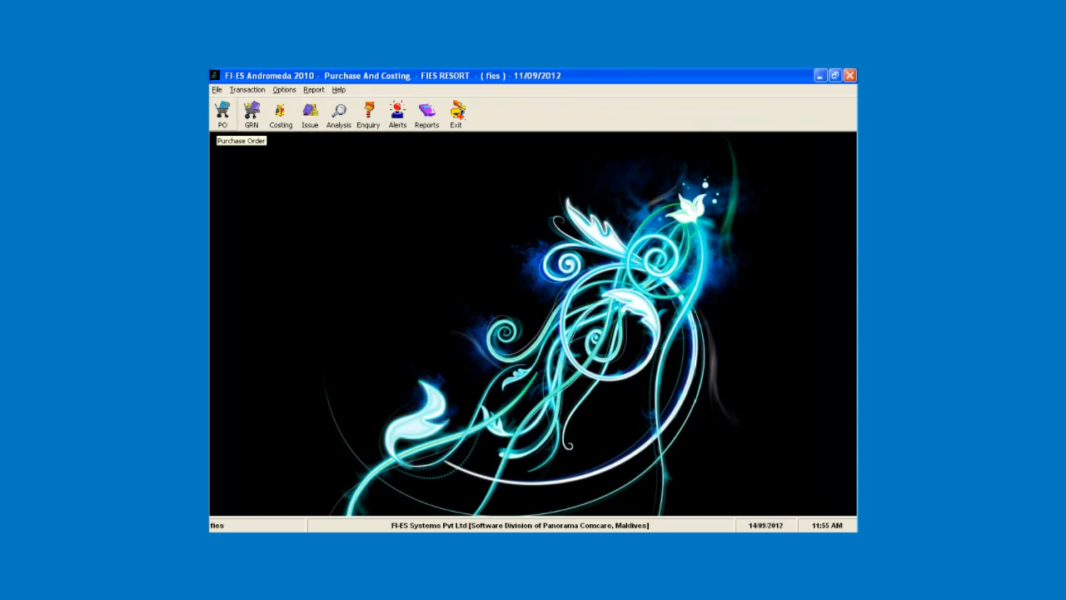
Create a new purchase order with HOOPS Supplier as the vendor
left_click(247, 90)
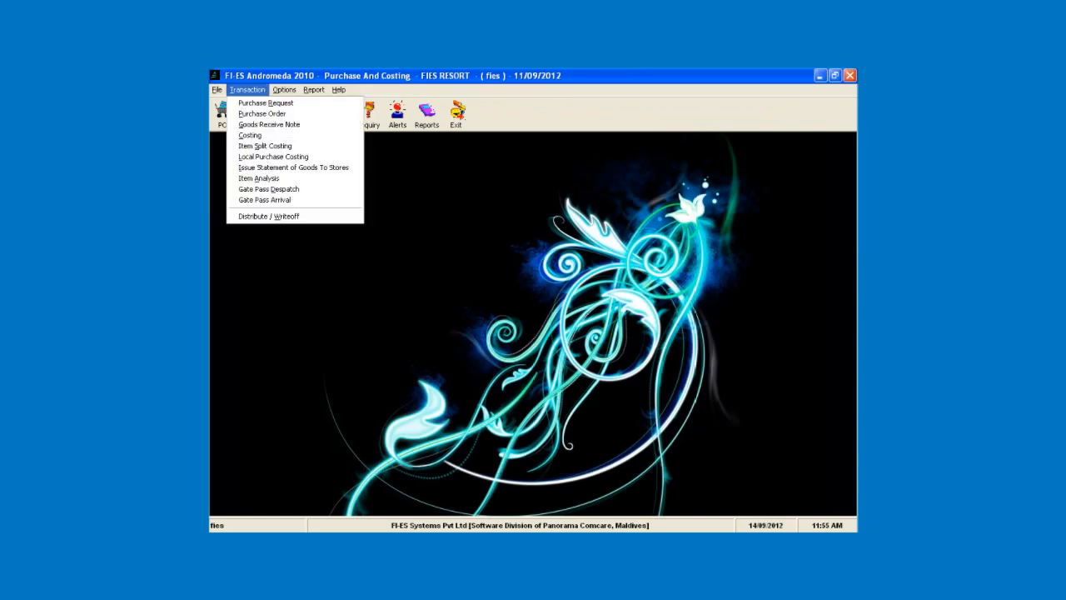
key("Return")
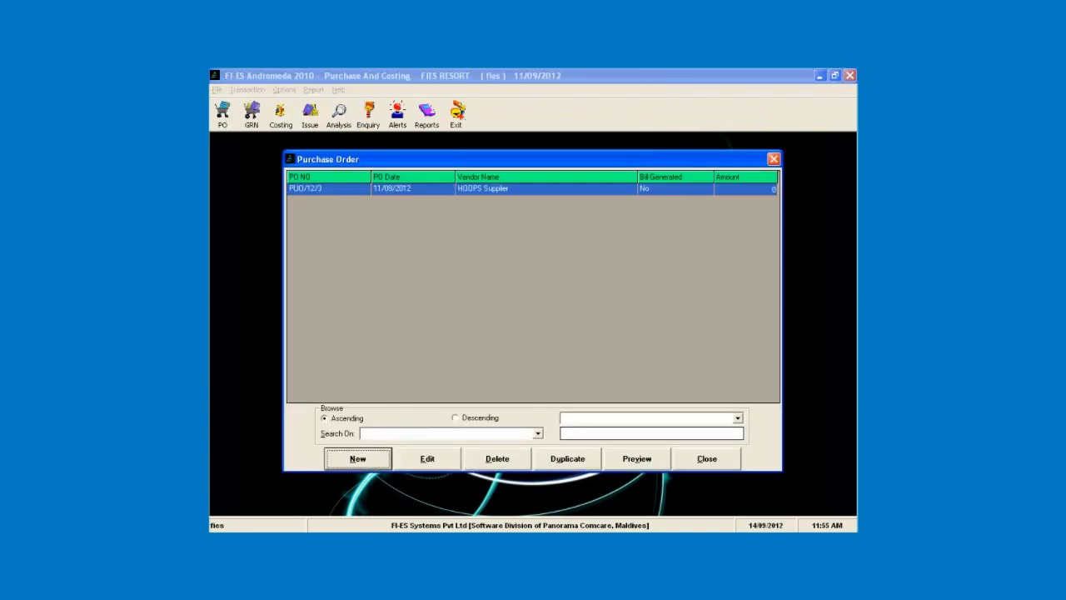
key("Return")
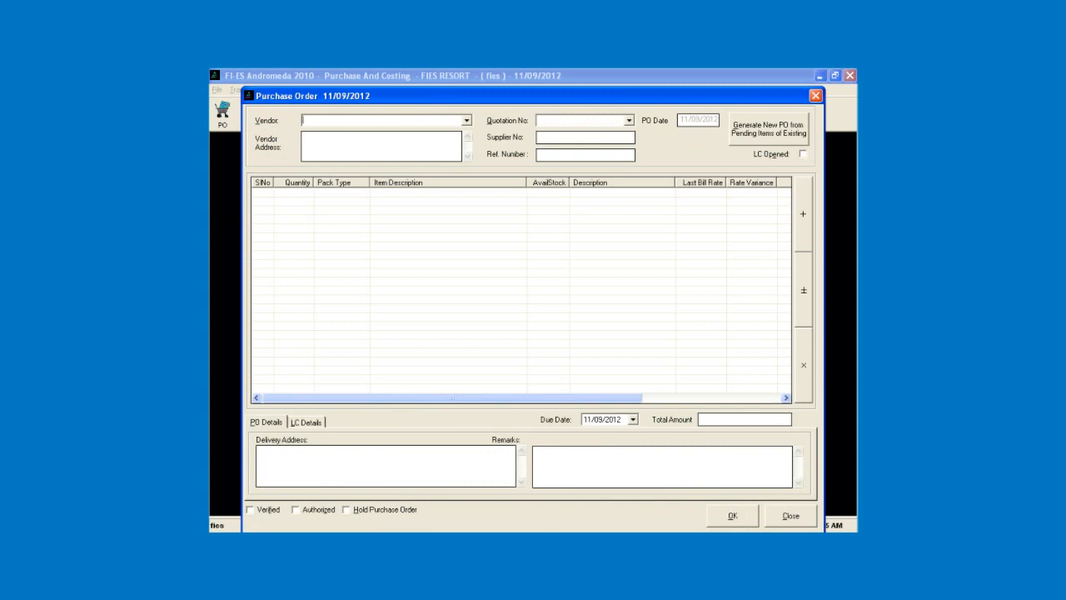
key("F4")
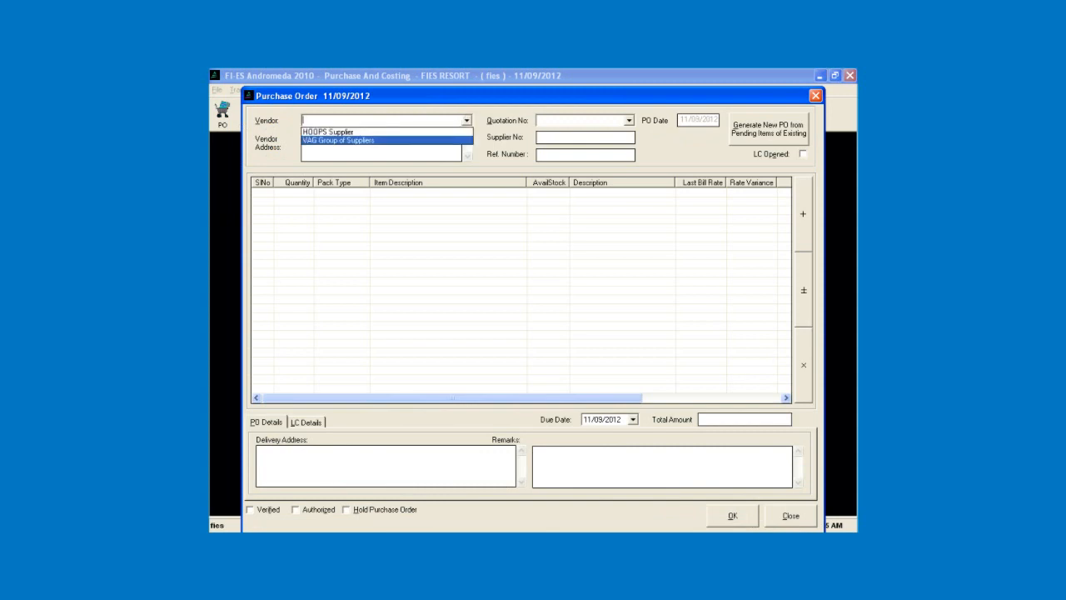
key("Up")
key("Down")
key("Up")
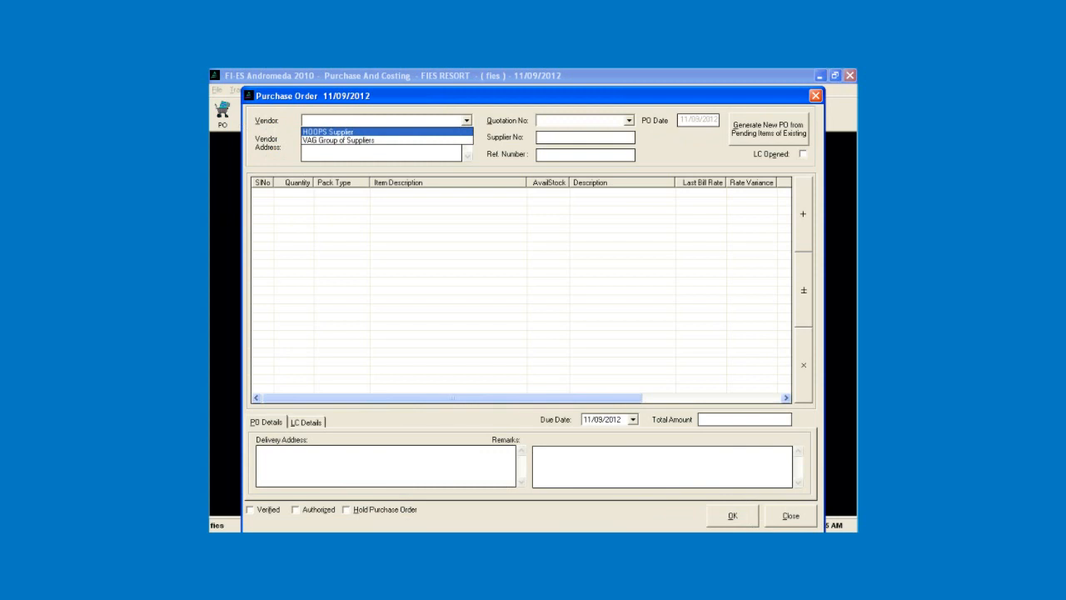
key("Return")
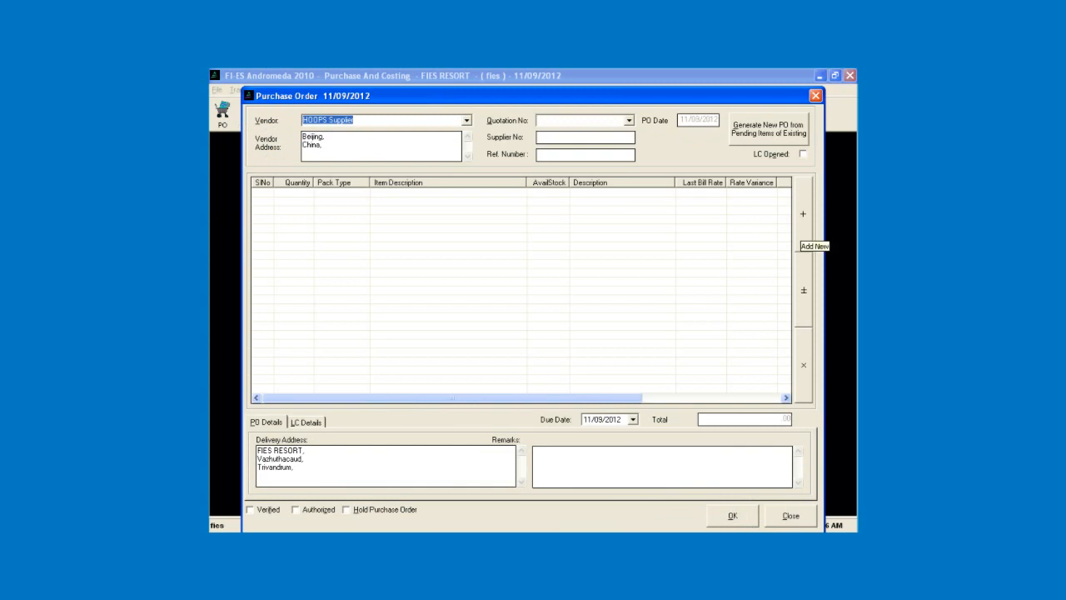
Add all items of the authorized HQ purchase request to the purchase order
right_click(573, 228)
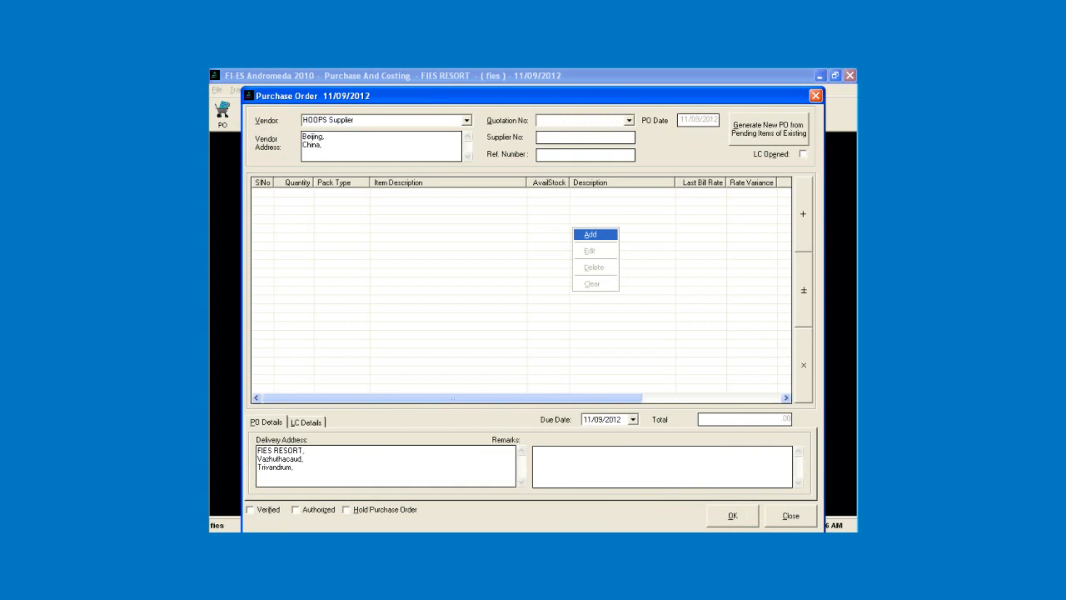
key("Return")
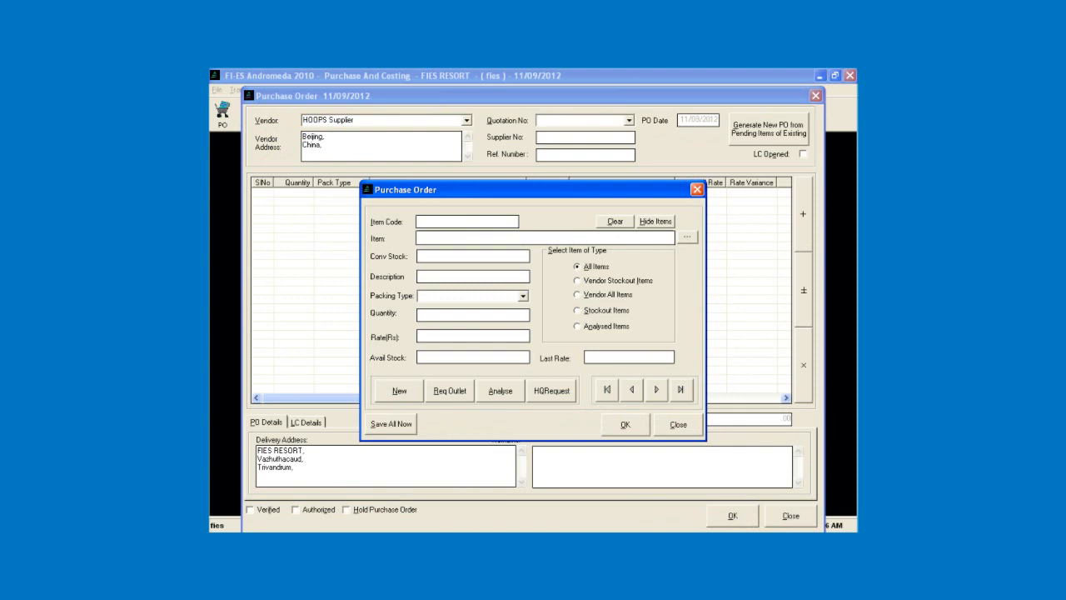
key("Return")
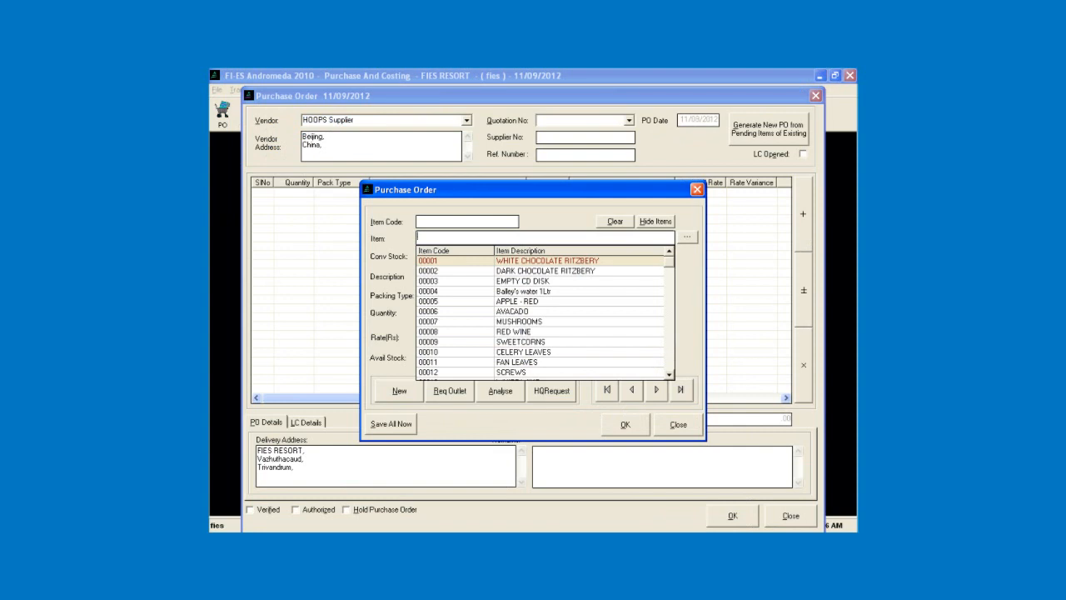
key("alt+h")
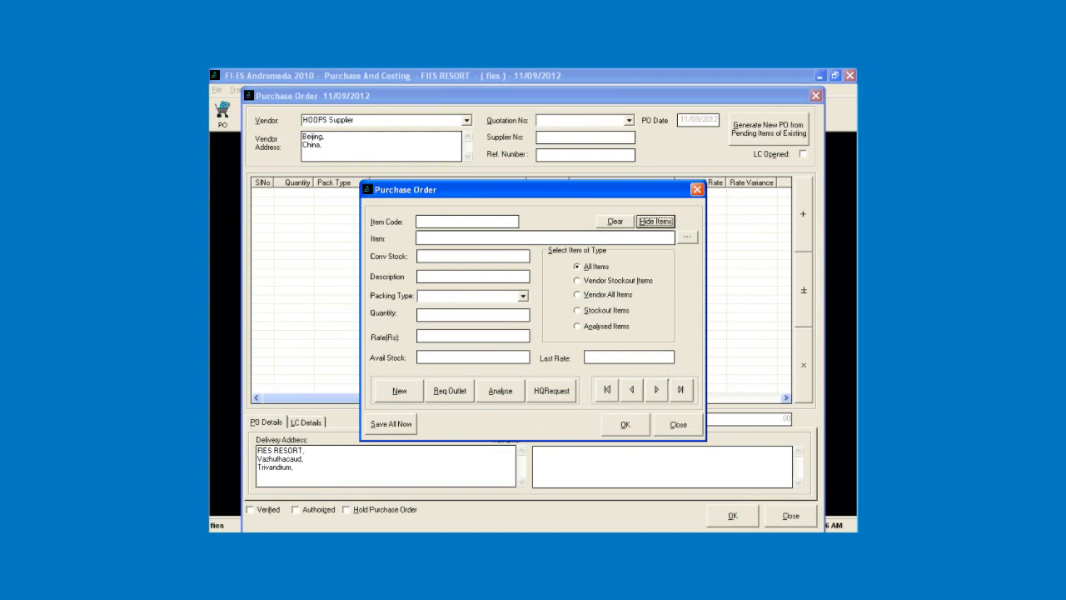
left_click(551, 391)
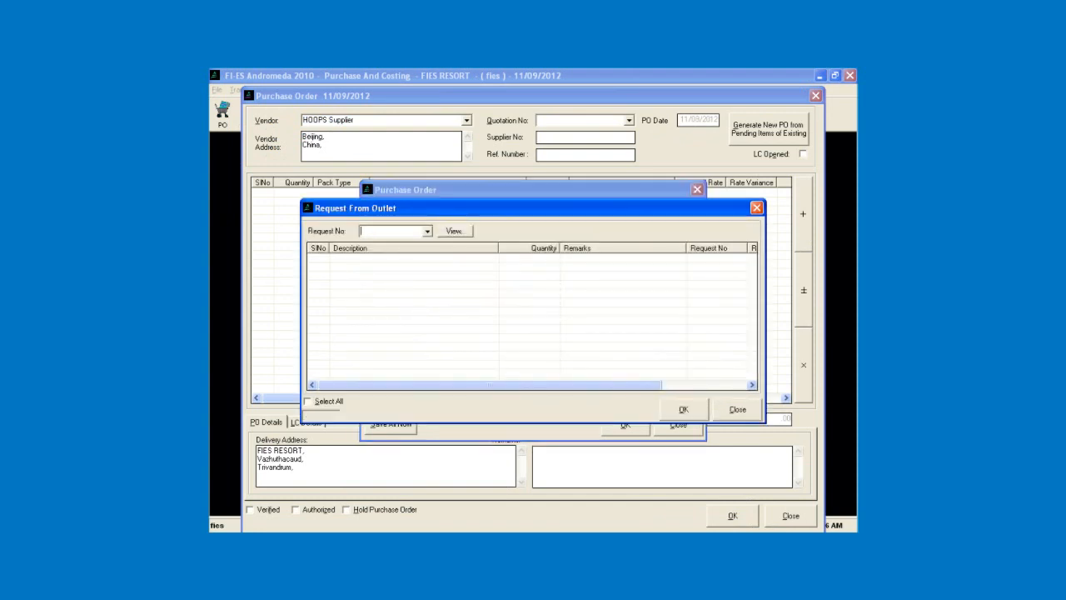
key("alt+Down")
key("Down")
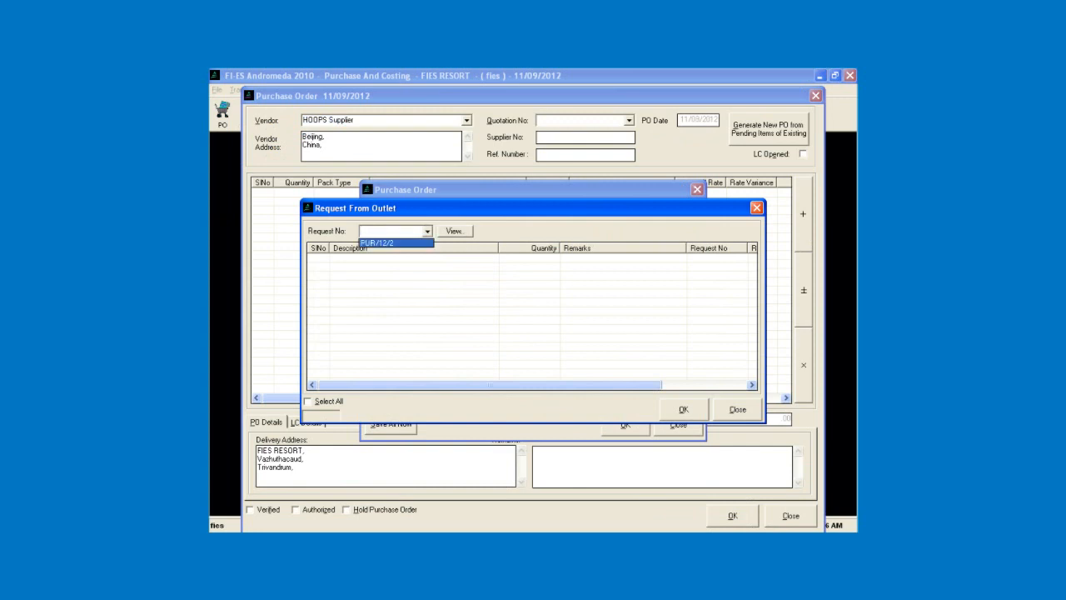
key("Return")
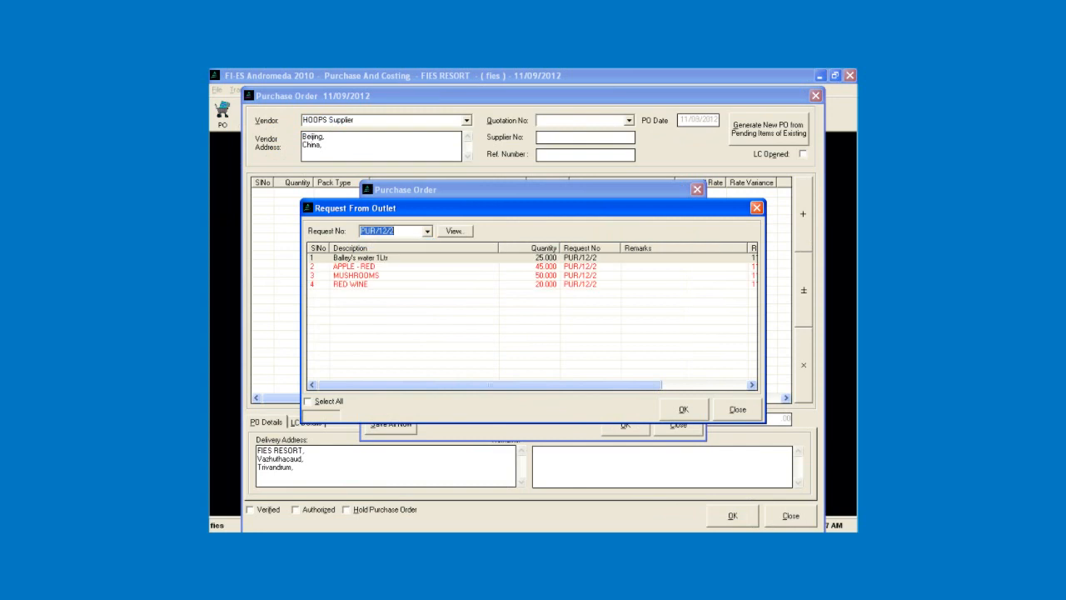
left_click(308, 400)
key("Return")
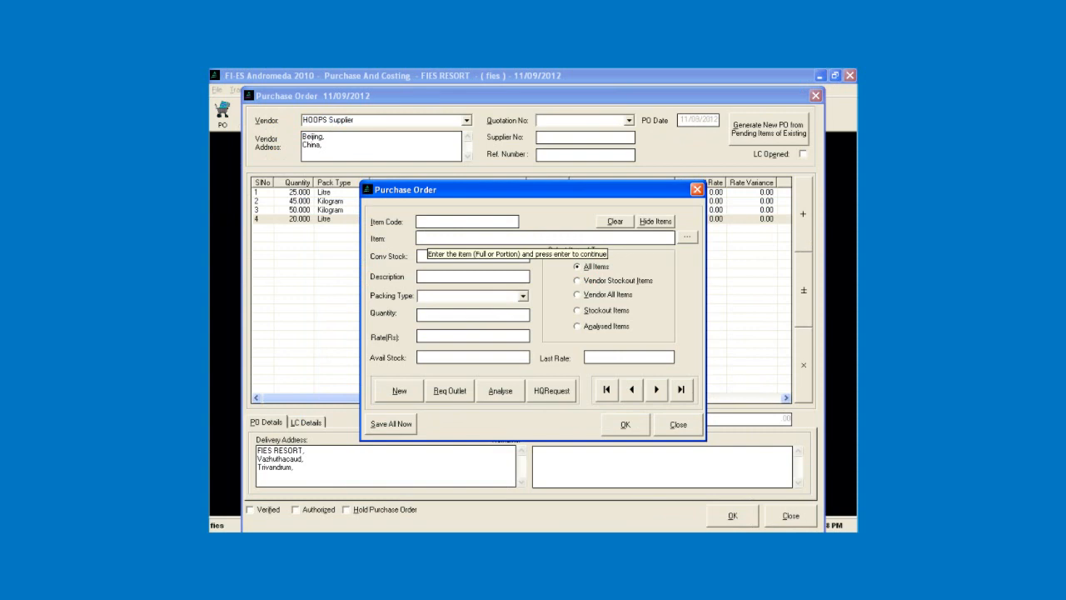
Add the item AVACADO to the purchase order with a quantity of 10 kilograms and finish entering items
key("Return")
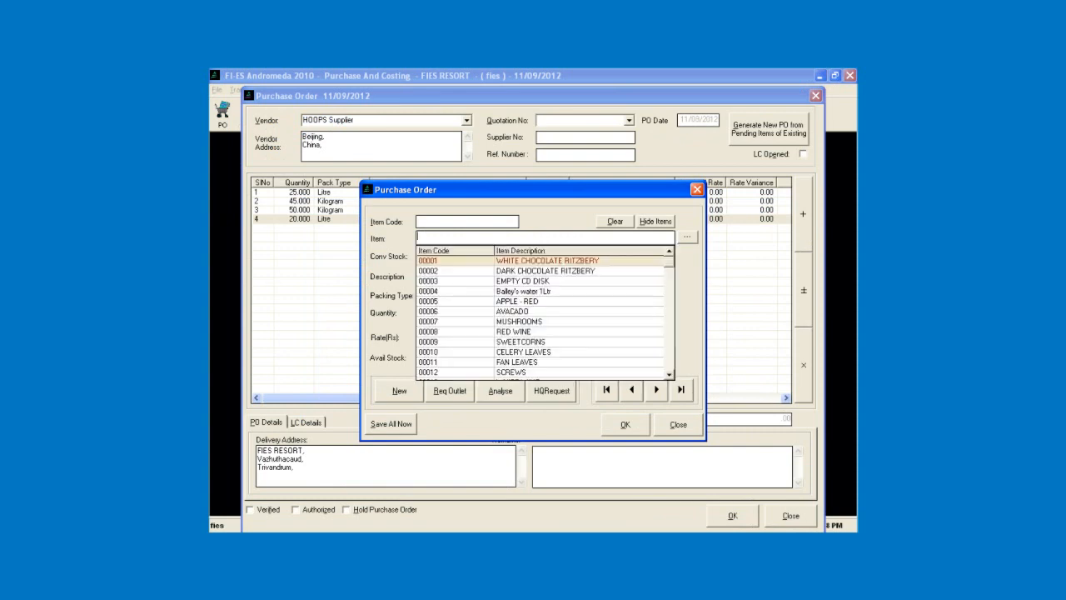
key("Down")
key("Down")
key("Down")
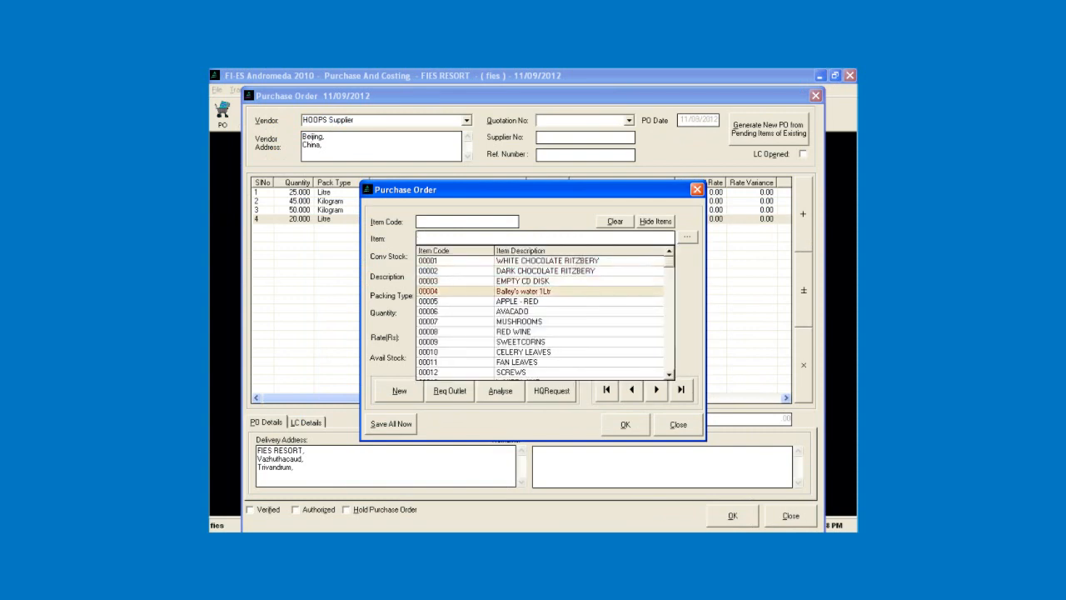
key("Down")
key("Down")
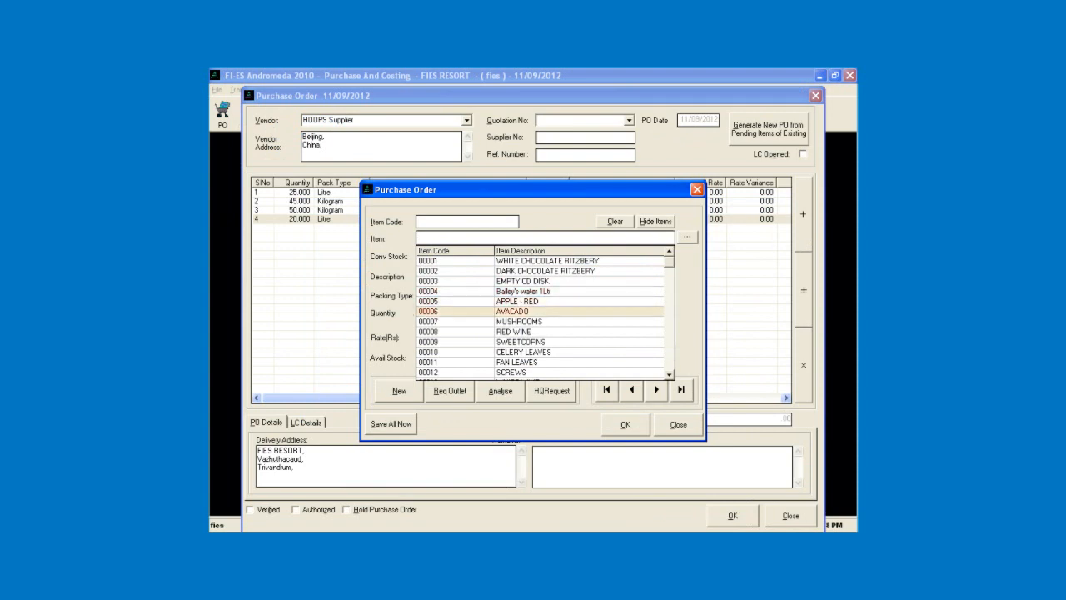
key("Return")
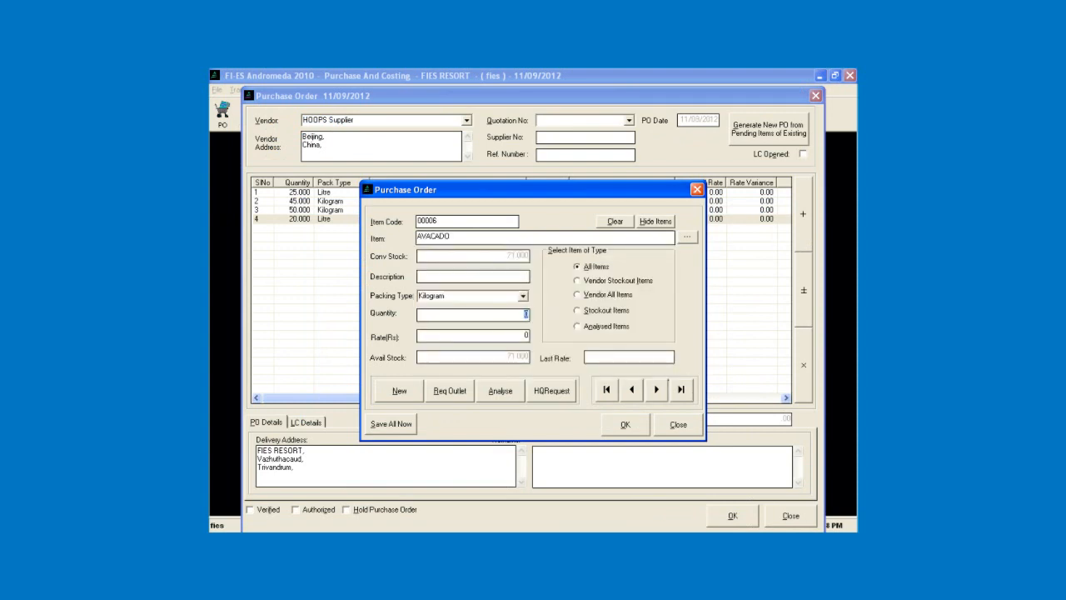
type("10")
left_click(625, 424)
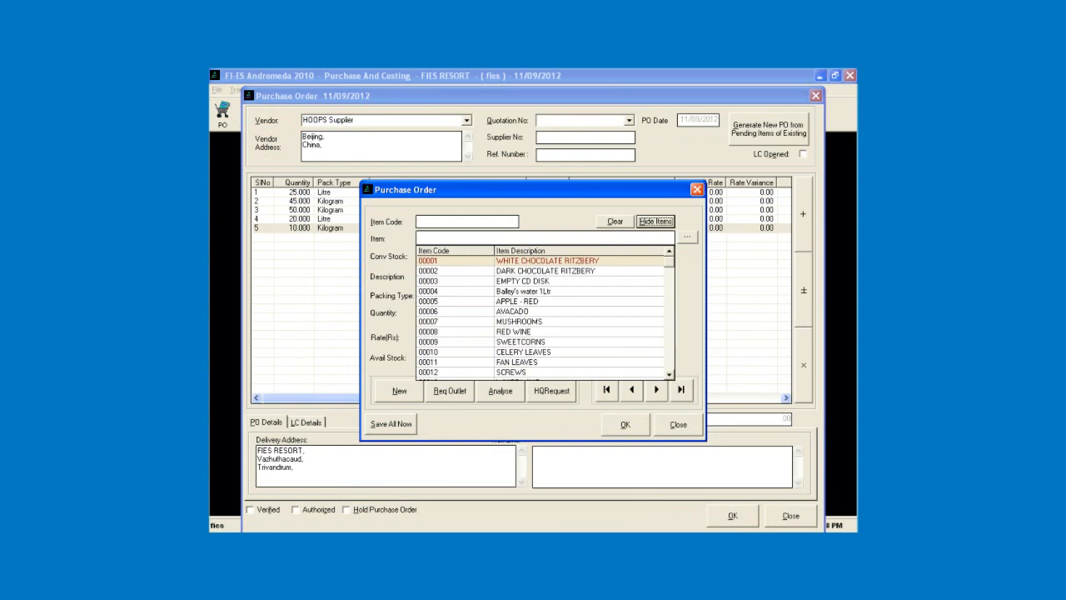
key("Escape")
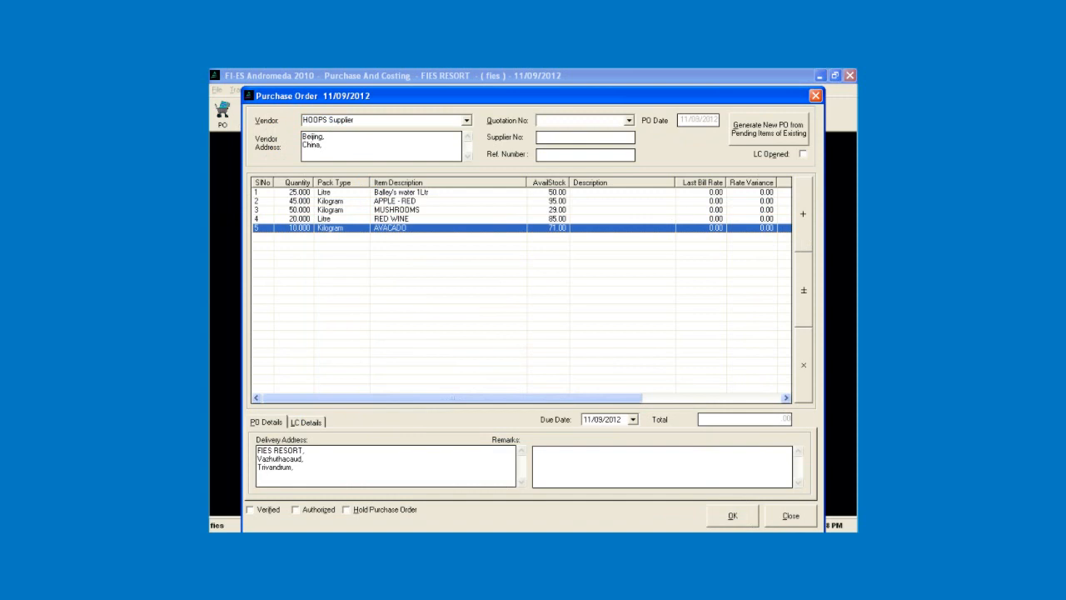
Look at the LC details, mark the purchase order as verified and authorized, and save it
left_click(250, 509)
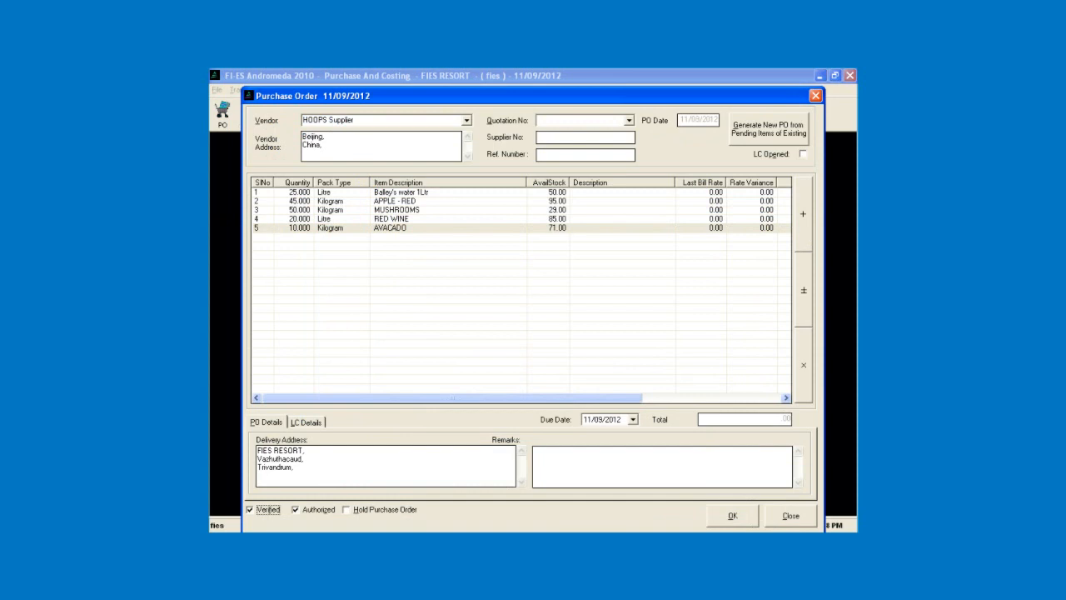
key("shift+Tab")
left_click(537, 454)
key("alt+l")
key("alt+a")
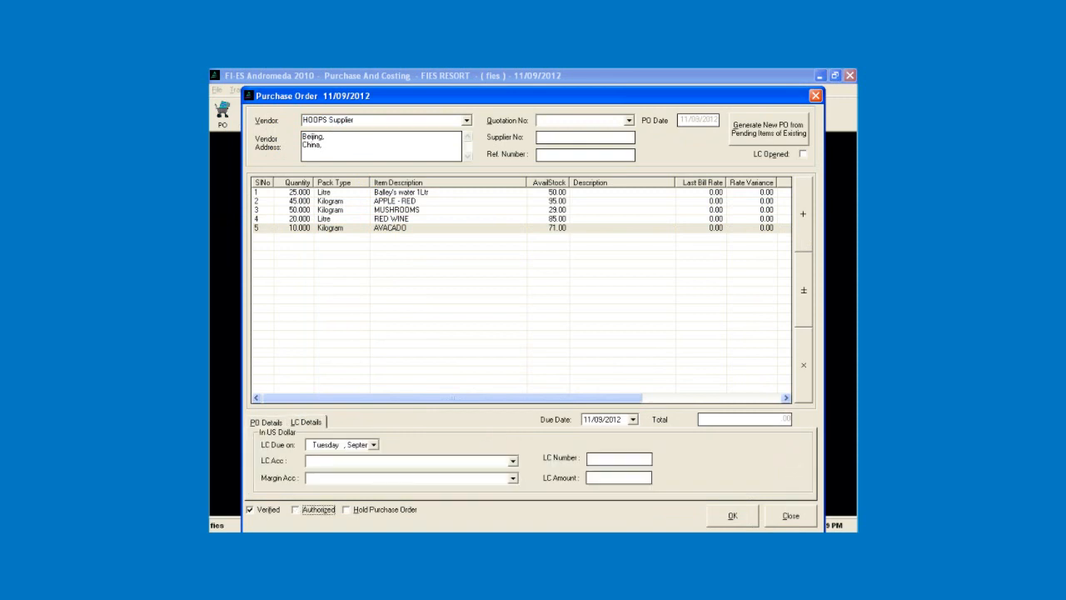
key("alt+v")
key("Tab")
key("Tab")
key("Tab")
key("alt+o")
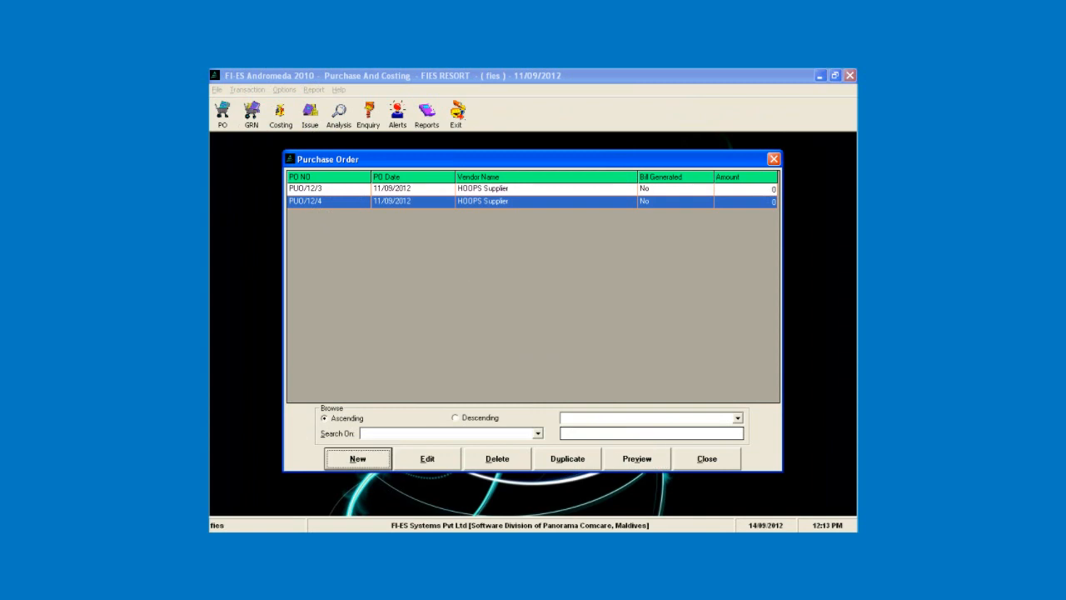
Open the newly saved HOOPS Supplier purchase order for editing, review its item lines and close it
key("alt+e")
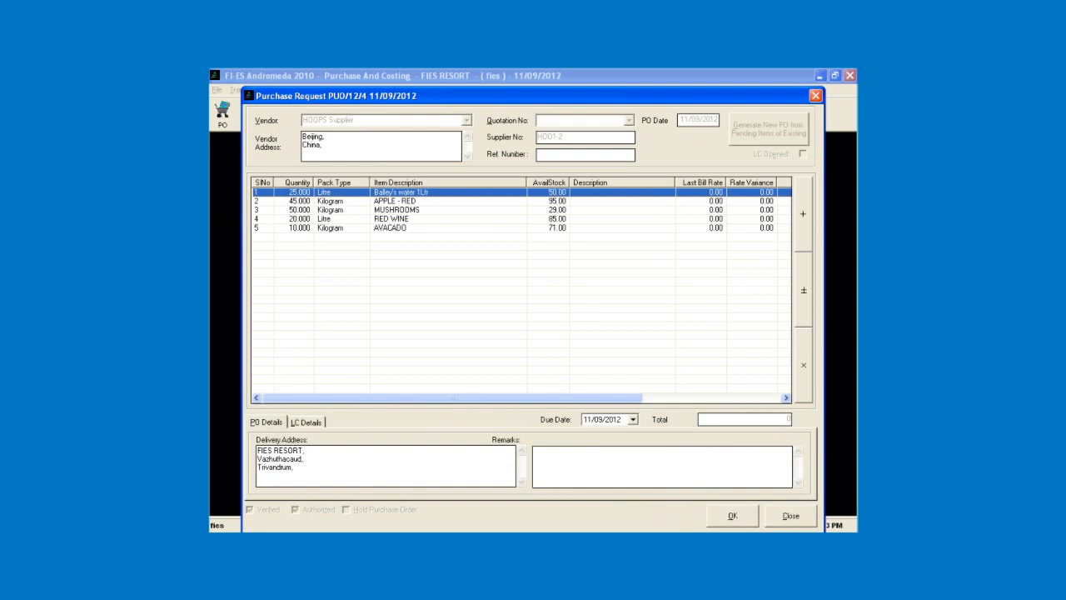
key("Down")
key("Down")
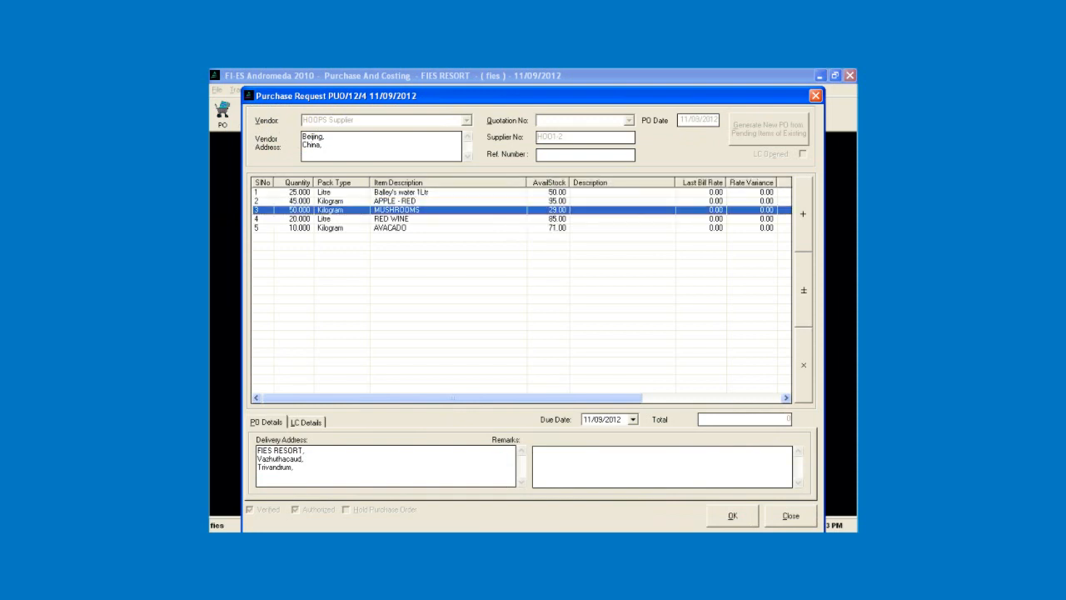
key("Down")
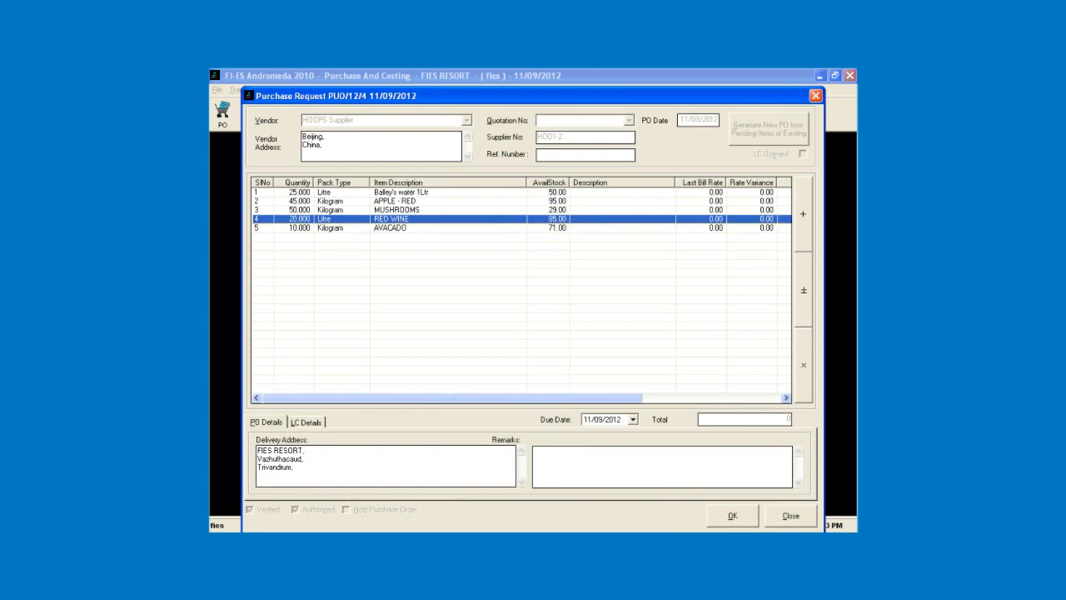
left_click(303, 458)
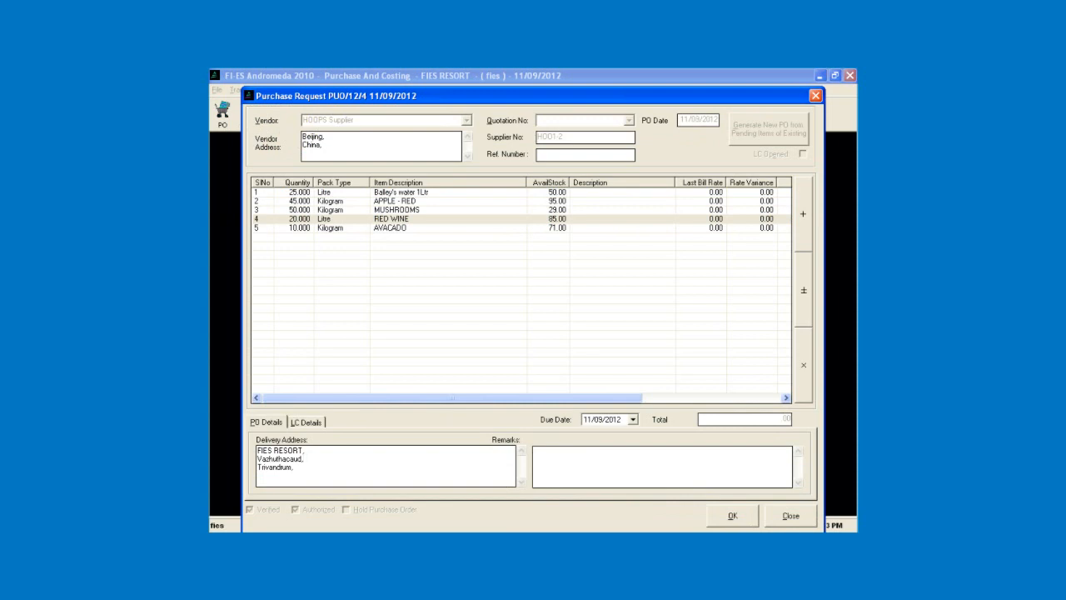
left_click(790, 516)
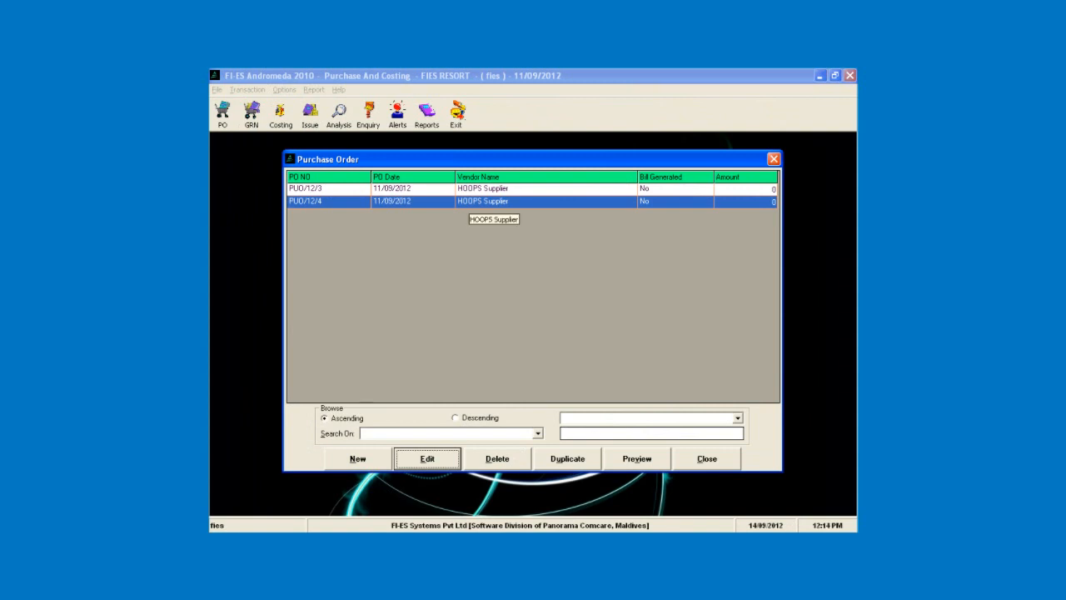
Open a duplicate of the selected purchase order, close it without saving, and close the purchase order list
key("alt+u")
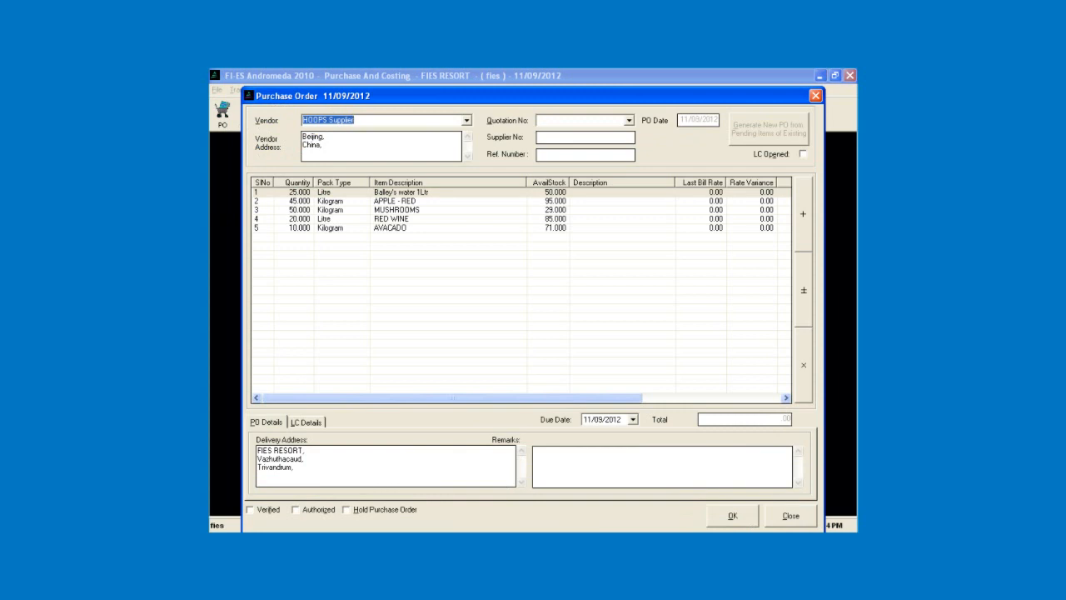
key("Return")
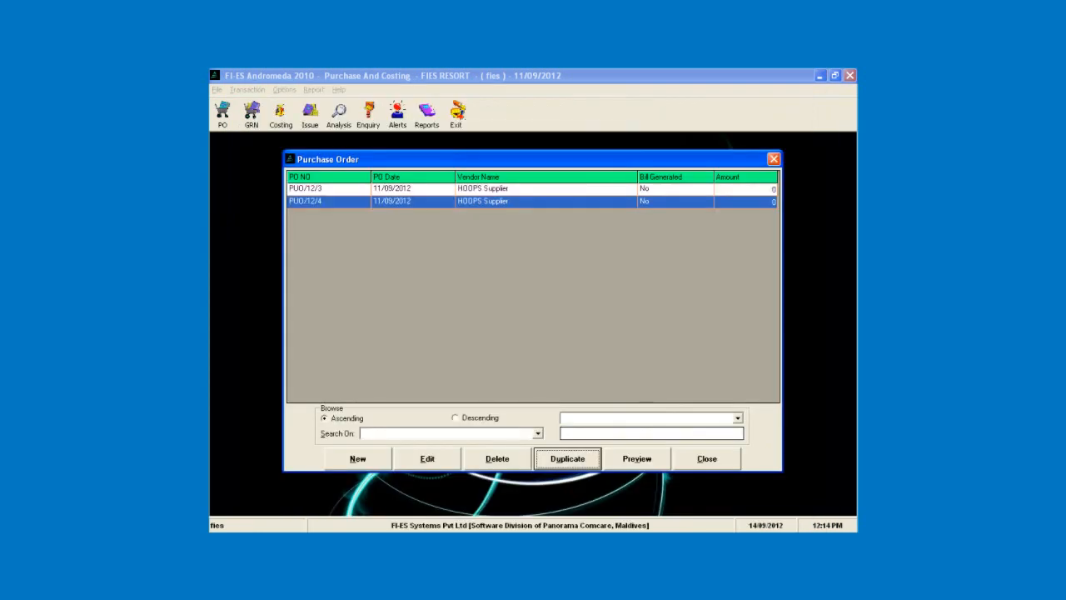
key("Tab")
key("Tab")
key("Return")
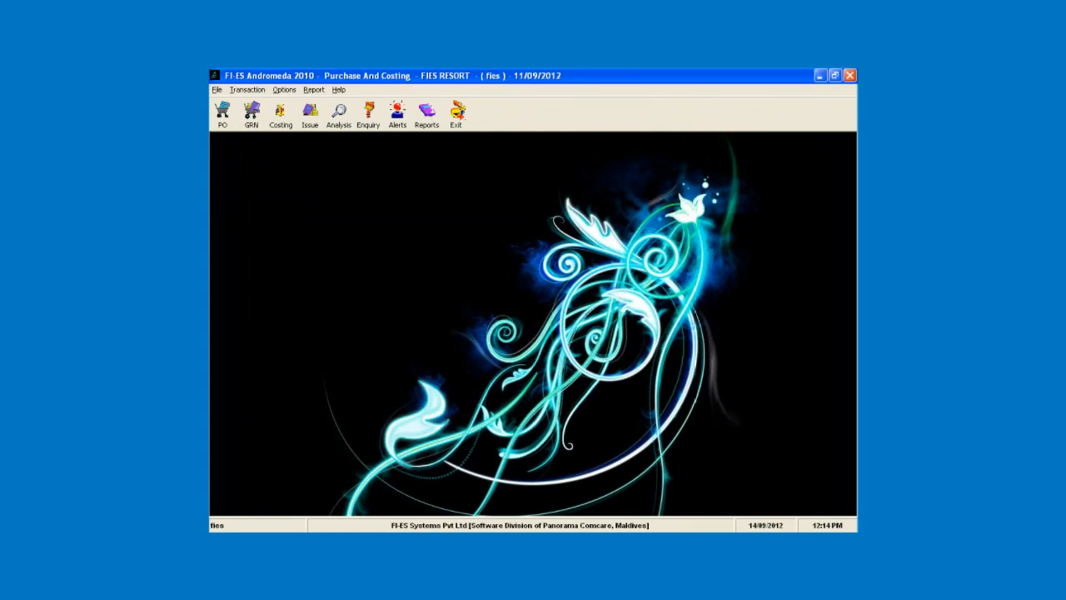